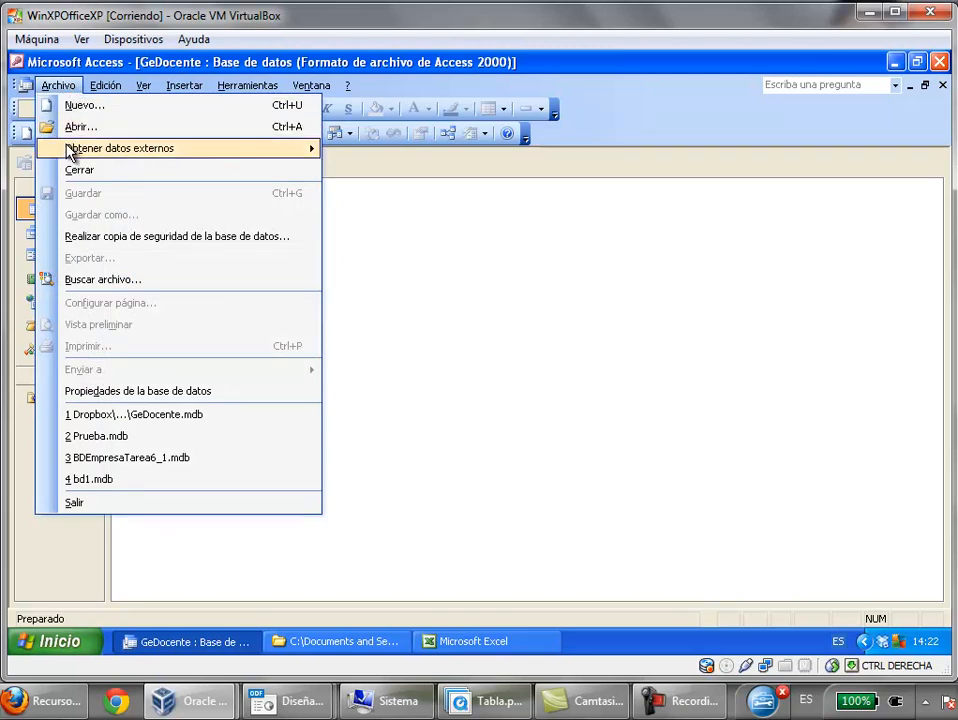
Start importing external data into the GeDocente database
{"action": "mouse_move", "coordinate": [70, 150]}
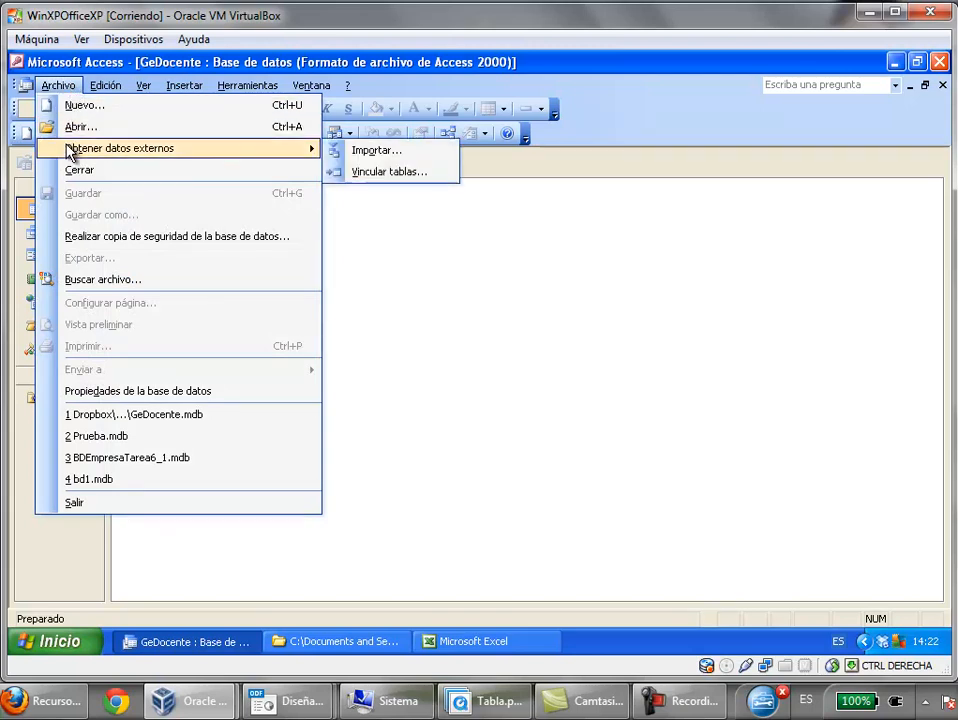
{"action": "left_click", "coordinate": [358, 154]}
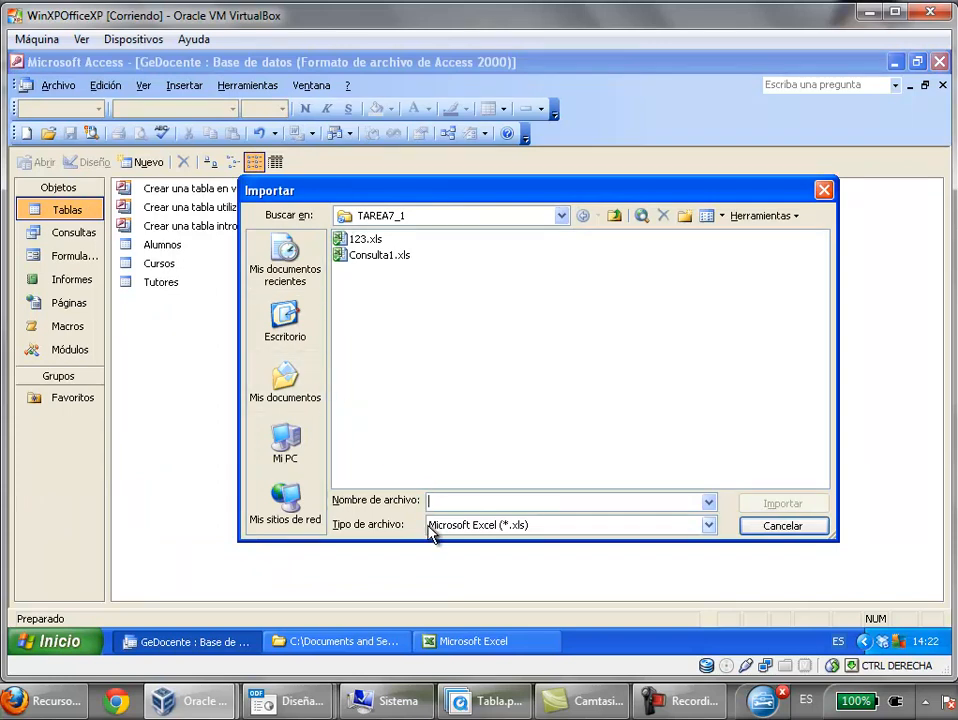
Browse the supported import file types and filter the file list to text files (*.txt;*.csv;*.tab;*.asc)
{"action": "left_click", "coordinate": [709, 526]}
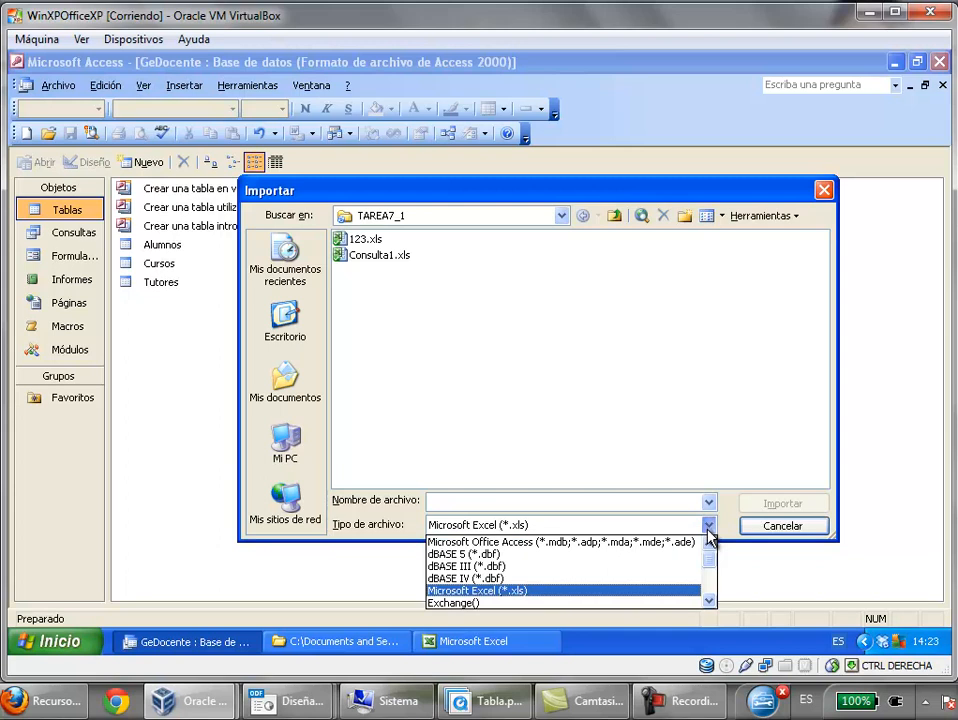
{"action": "left_click", "coordinate": [709, 600]}
{"action": "left_click", "coordinate": [709, 600]}
{"action": "double_click", "coordinate": [709, 600]}
{"action": "double_click", "coordinate": [709, 600]}
{"action": "left_click", "coordinate": [709, 600]}
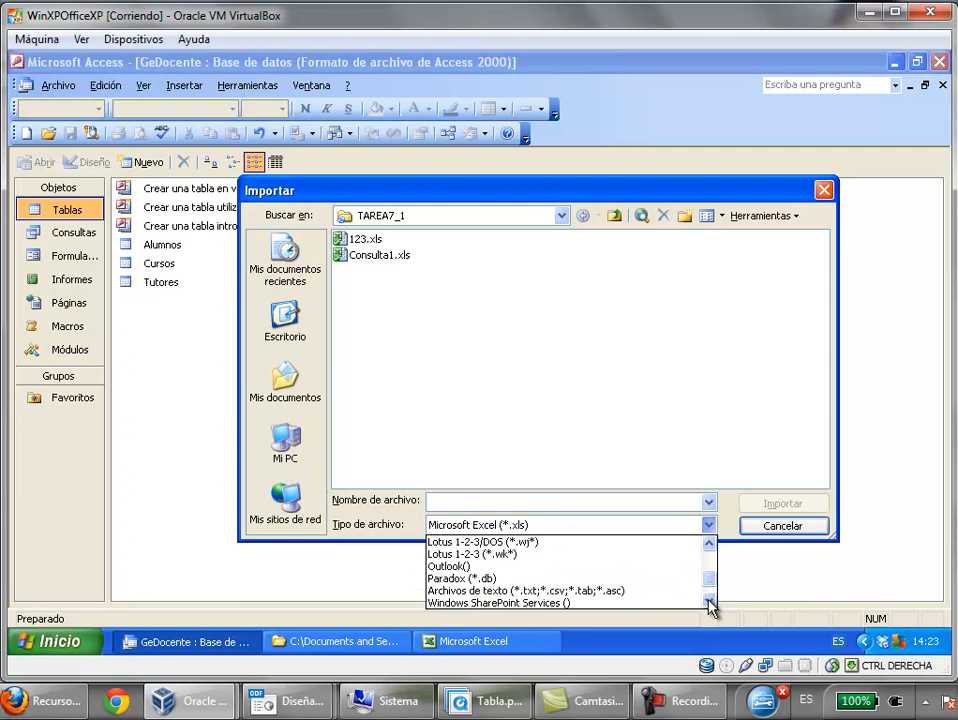
{"action": "double_click", "coordinate": [709, 600]}
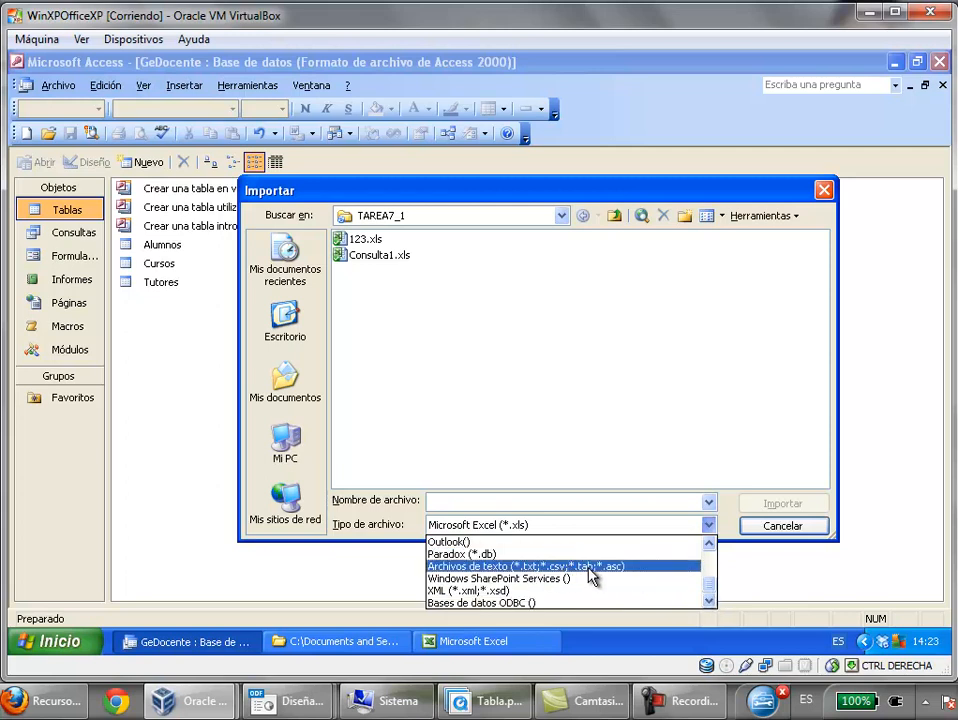
{"action": "left_click", "coordinate": [545, 566]}
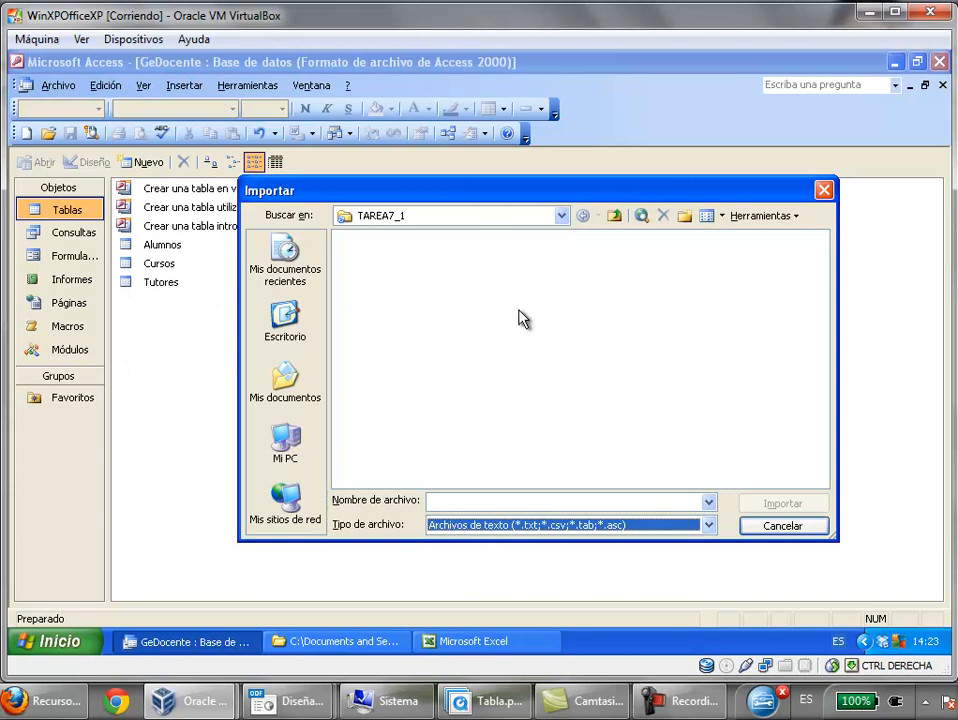
Set the import file type to Microsoft Excel (*.xls) and import Consulta1.xls from the TAREA7_1 folder
{"action": "left_click", "coordinate": [707, 525]}
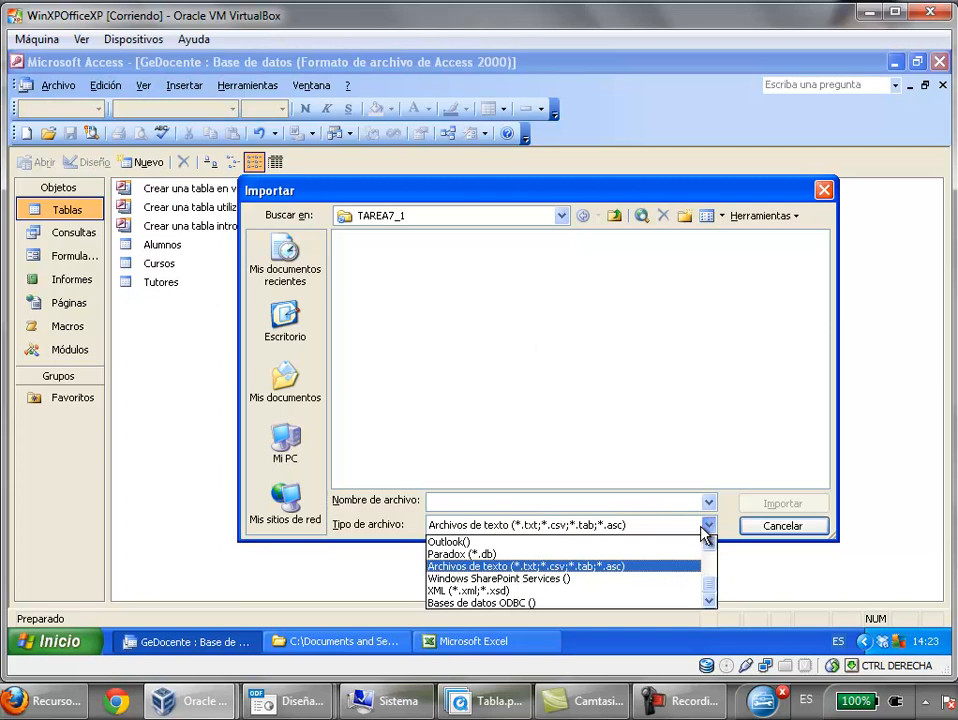
{"action": "left_click", "coordinate": [710, 545]}
{"action": "left_click", "coordinate": [710, 545]}
{"action": "left_click", "coordinate": [710, 545]}
{"action": "left_click", "coordinate": [710, 545]}
{"action": "left_click", "coordinate": [710, 545]}
{"action": "left_click", "coordinate": [710, 545]}
{"action": "left_click", "coordinate": [710, 545]}
{"action": "left_click", "coordinate": [710, 545]}
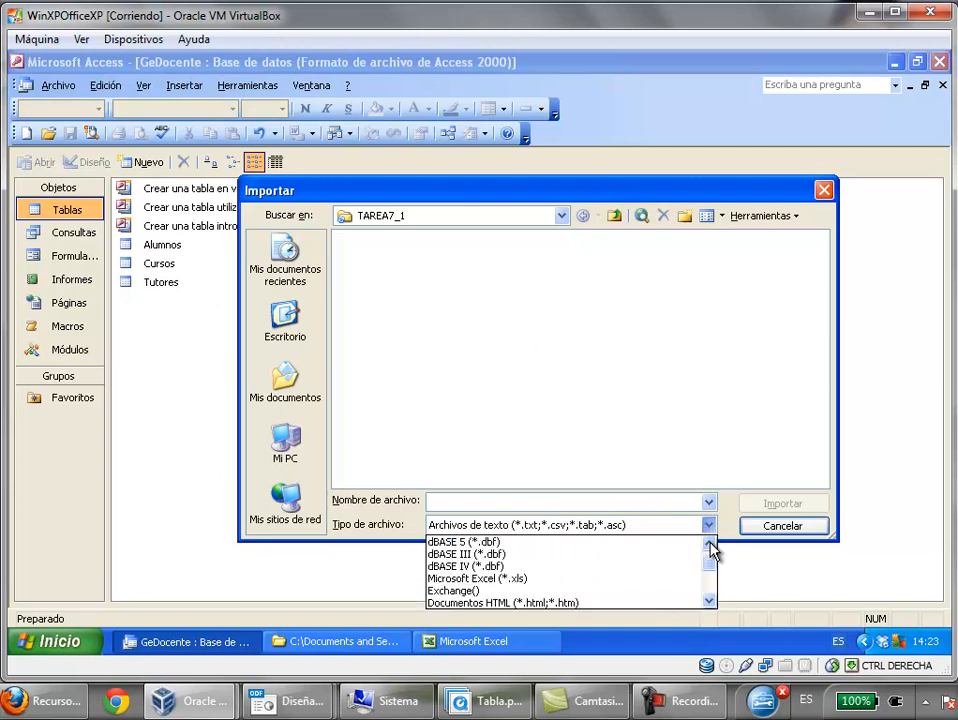
{"action": "left_click", "coordinate": [710, 545]}
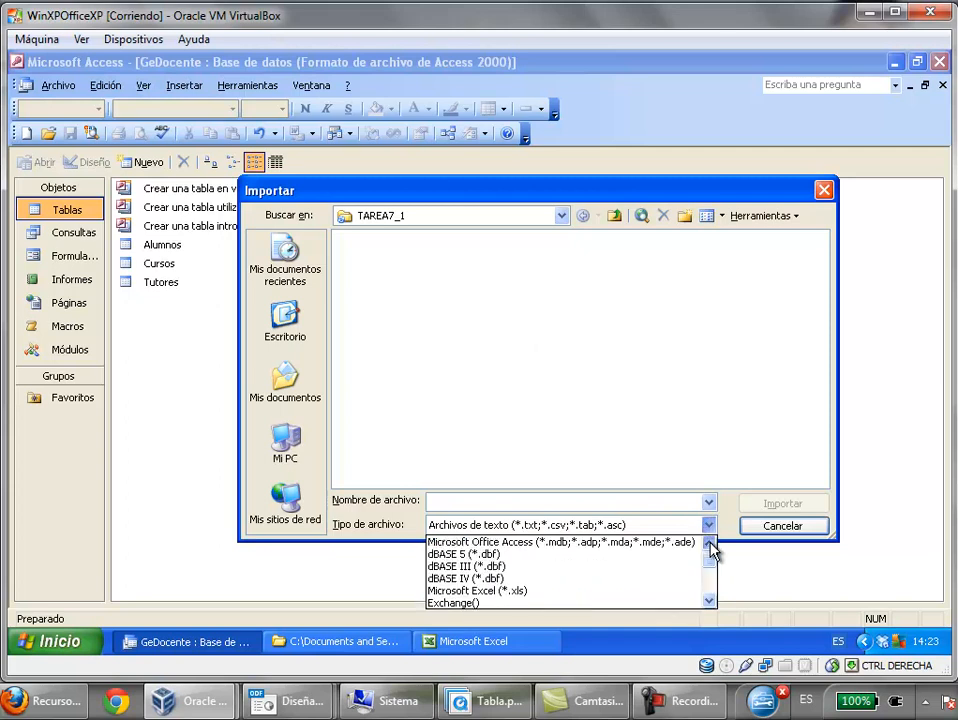
{"action": "left_click", "coordinate": [708, 601]}
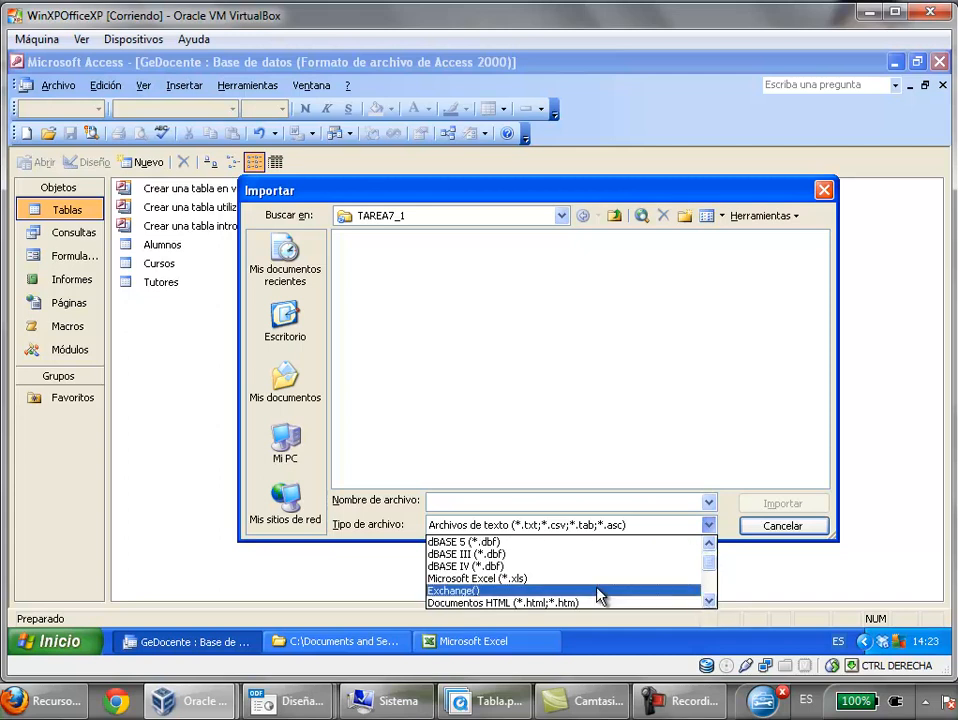
{"action": "left_click", "coordinate": [533, 586]}
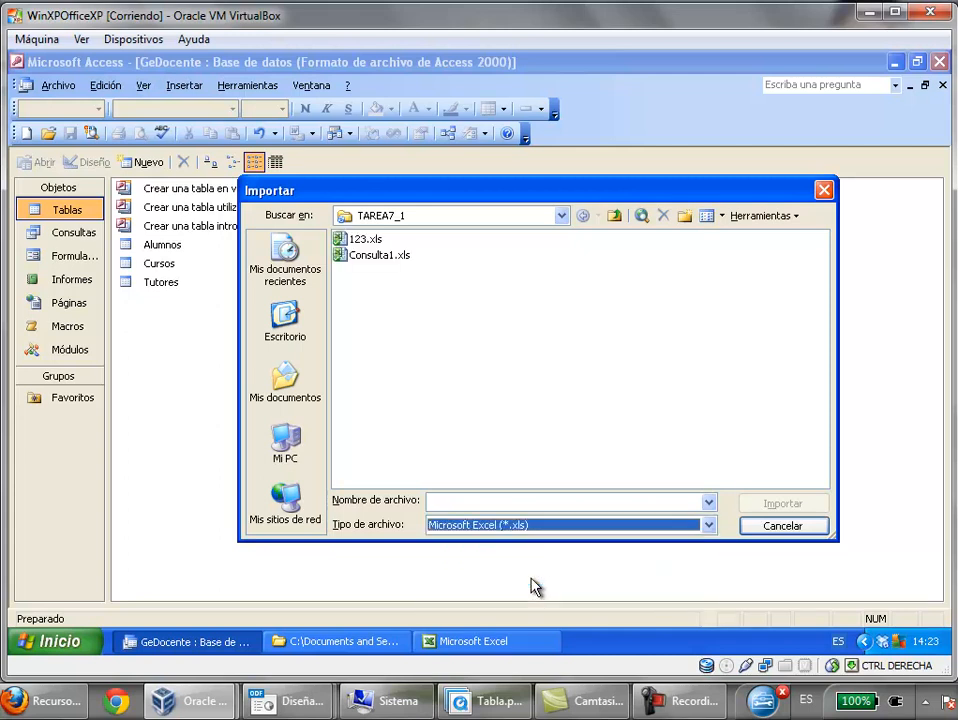
{"action": "left_click", "coordinate": [352, 260]}
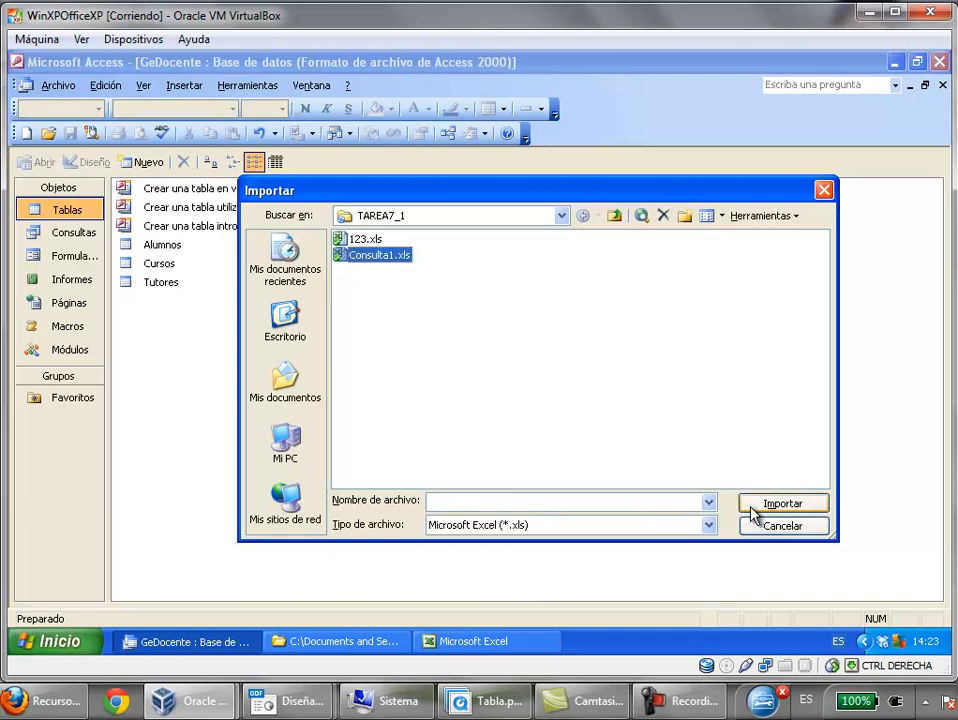
{"action": "left_click", "coordinate": [781, 504]}
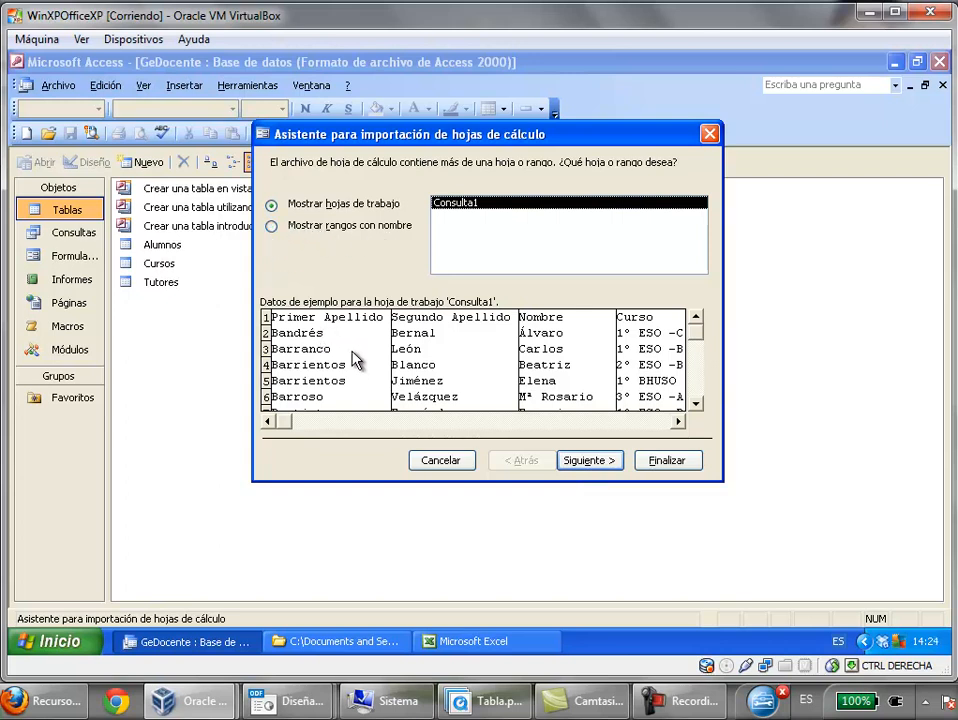
Import the Consulta1 worksheet using its first row as column headings
{"action": "left_click", "coordinate": [578, 462]}
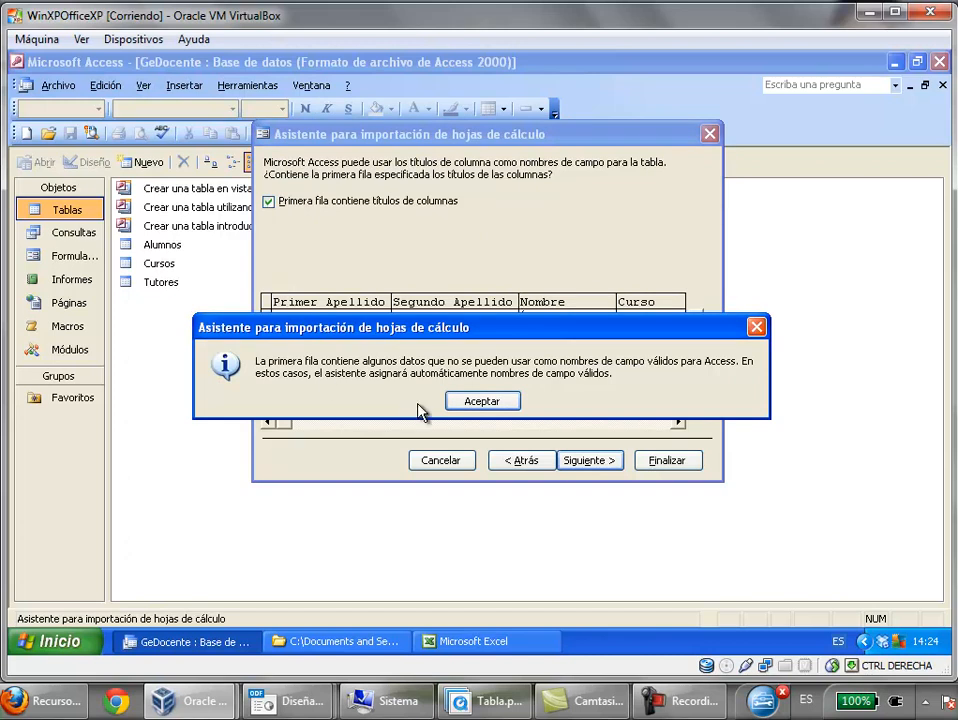
{"action": "left_click", "coordinate": [481, 401]}
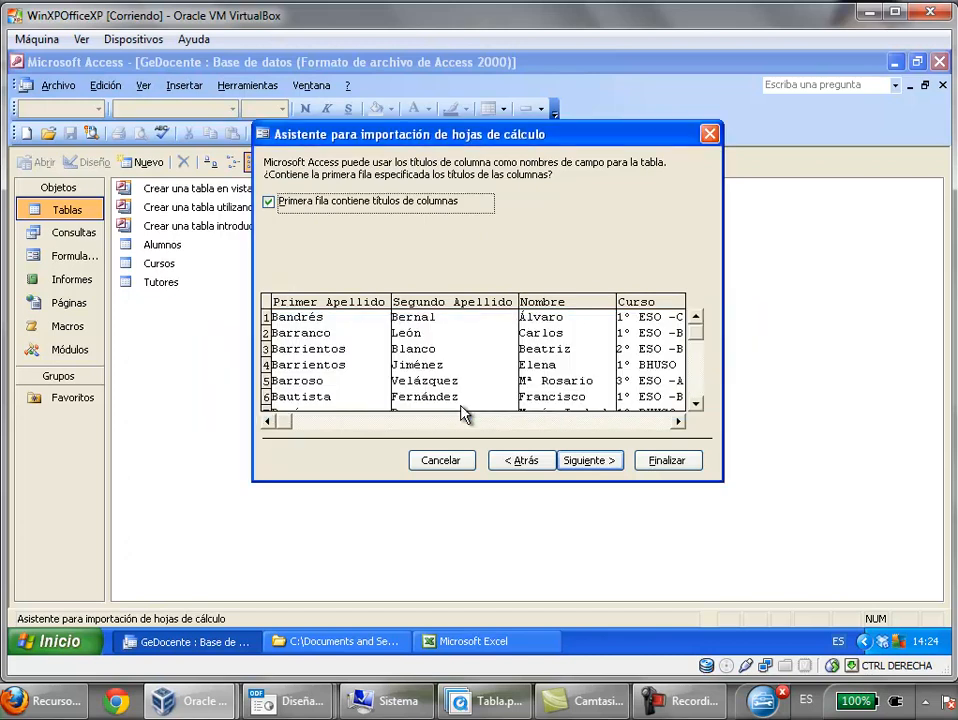
{"action": "left_click", "coordinate": [592, 466]}
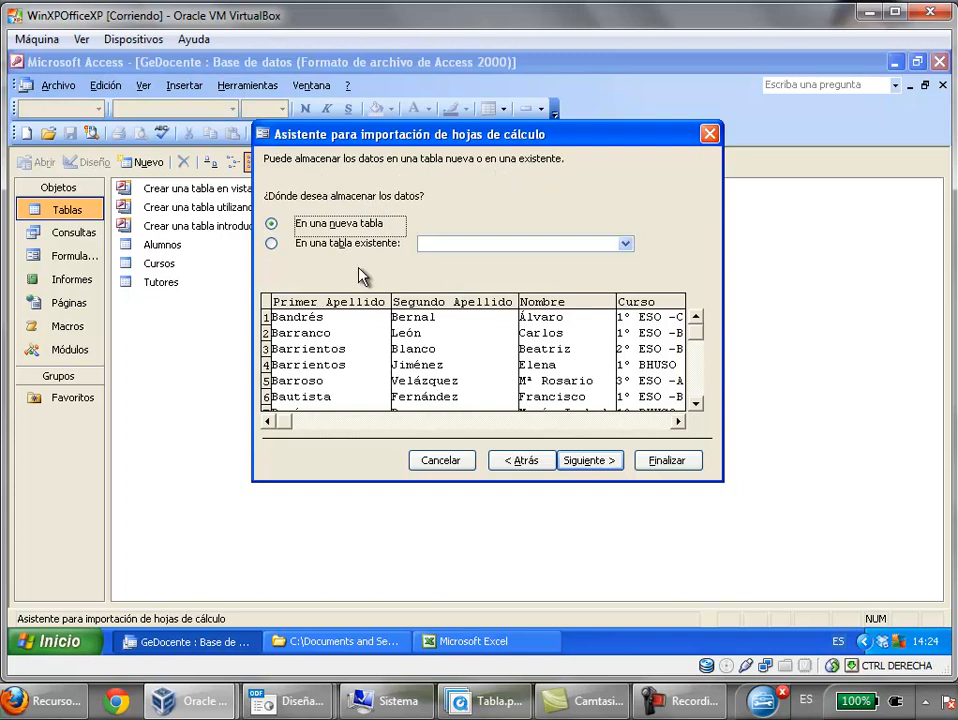
View the existing tables offered as import destination, and choose to store the data in a new table
{"action": "left_click", "coordinate": [274, 245]}
{"action": "left_click", "coordinate": [625, 244]}
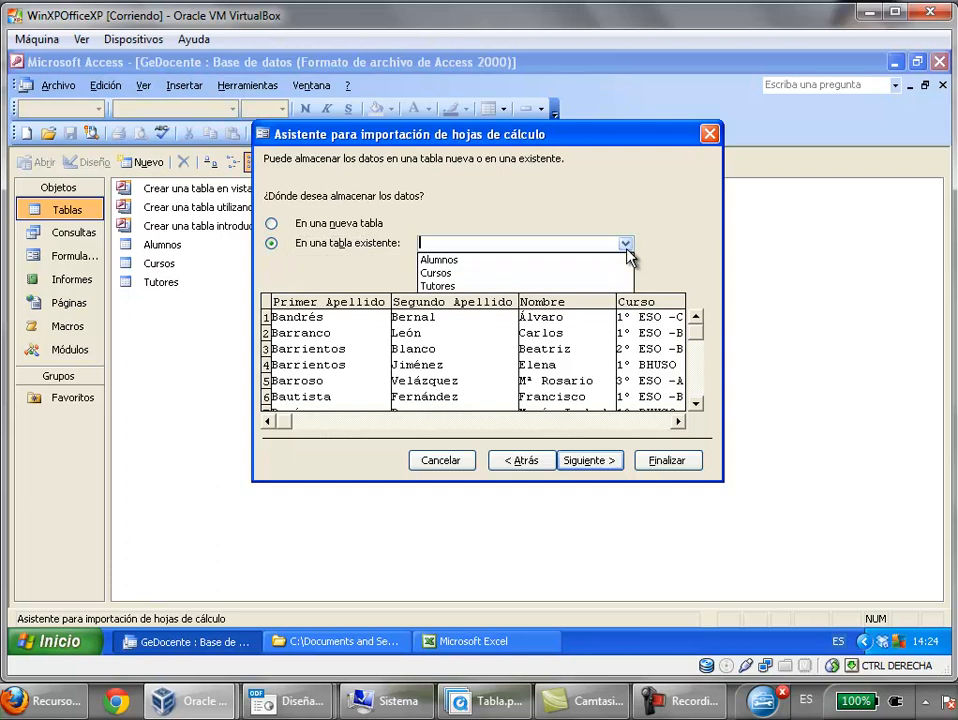
{"action": "left_click", "coordinate": [272, 224]}
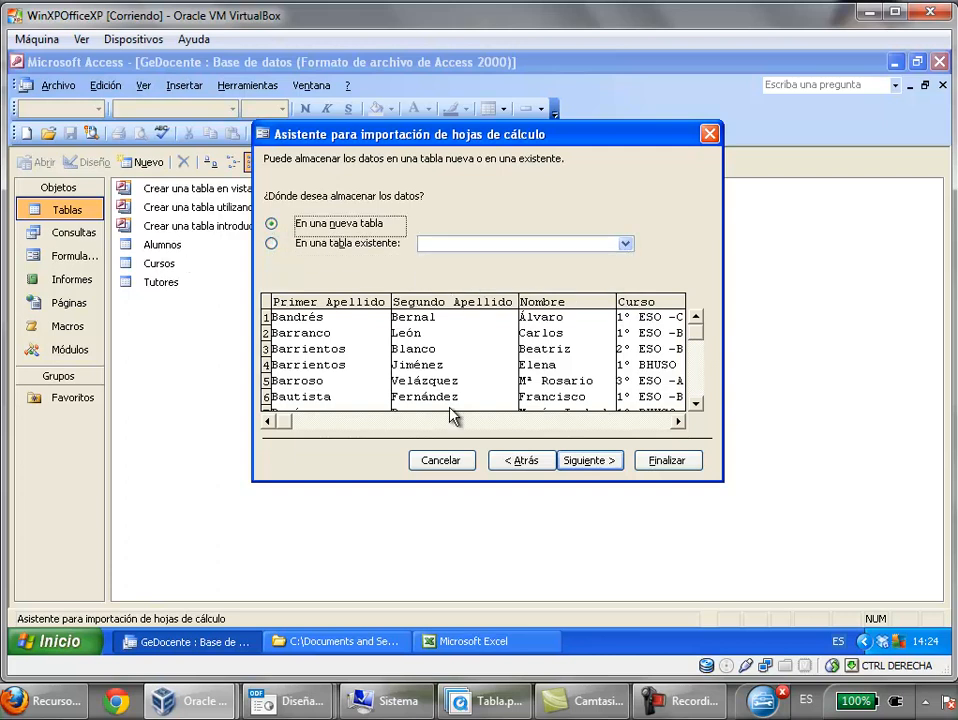
{"action": "left_click", "coordinate": [589, 461]}
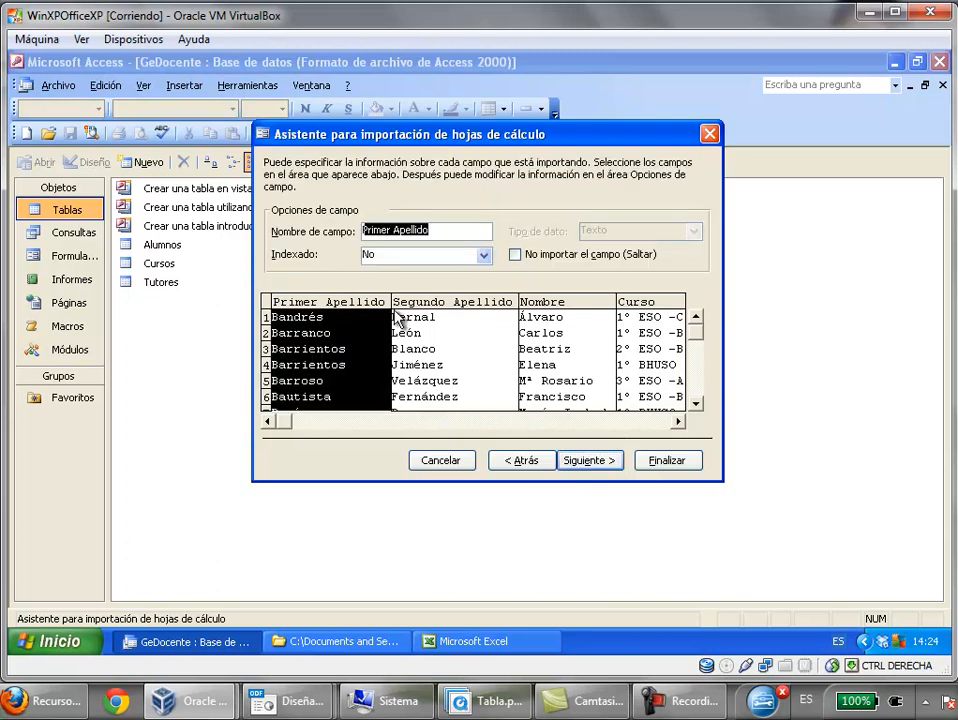
Review the import options of the Segundo Apellido, Nombre and Curso fields
{"action": "left_click", "coordinate": [451, 312]}
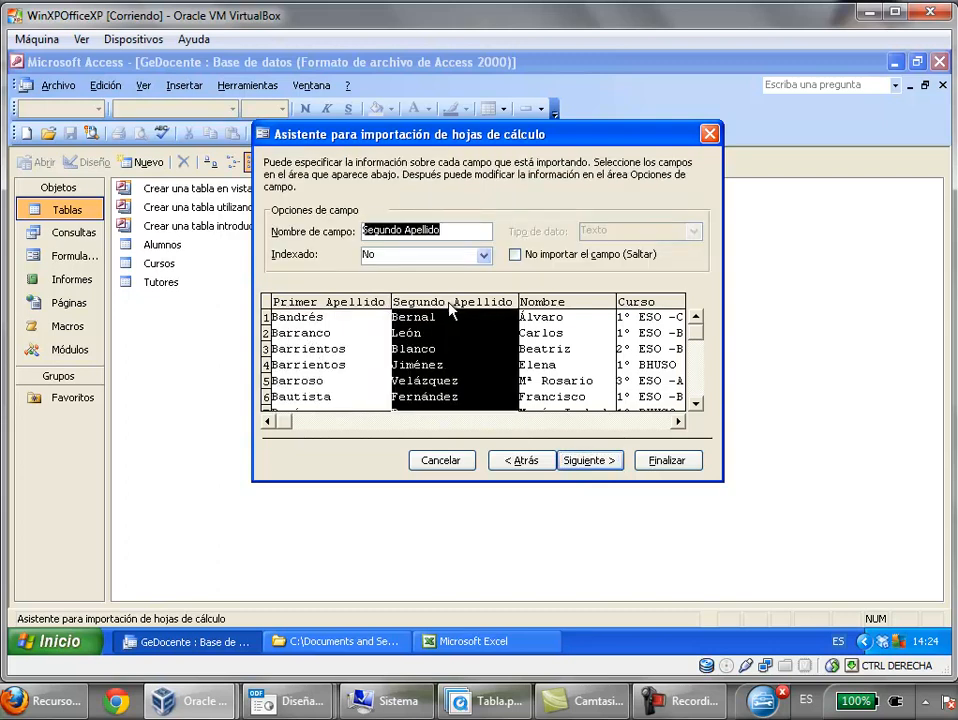
{"action": "left_click", "coordinate": [573, 316]}
{"action": "left_click", "coordinate": [629, 314]}
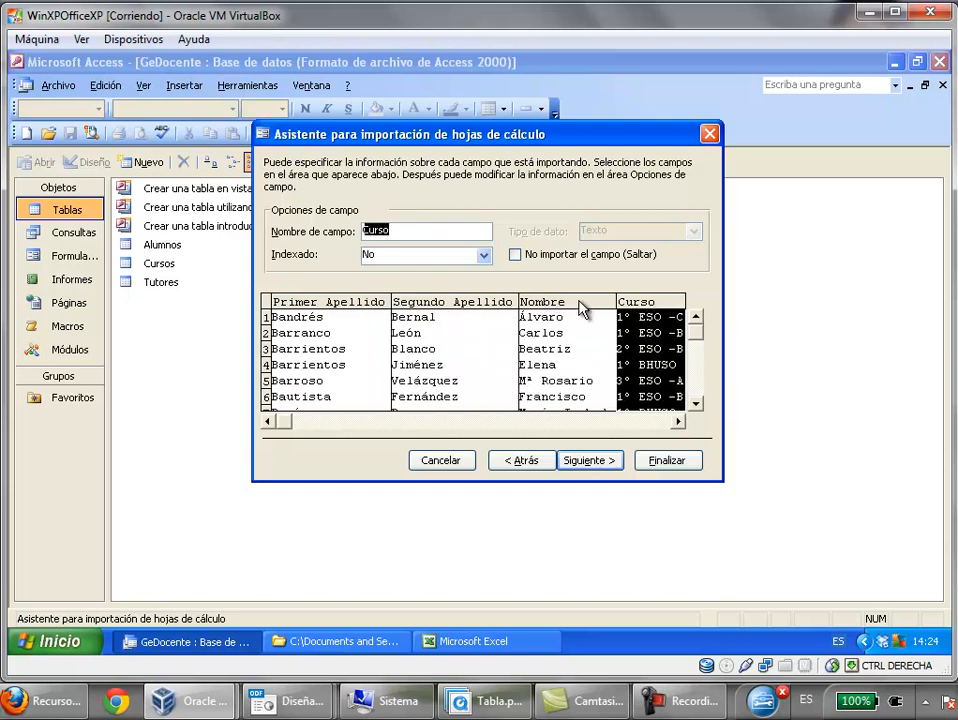
Rename the import field Primer Apellido as apellido1 and the field Segundo Apellido as apellido2
{"action": "left_click", "coordinate": [331, 307]}
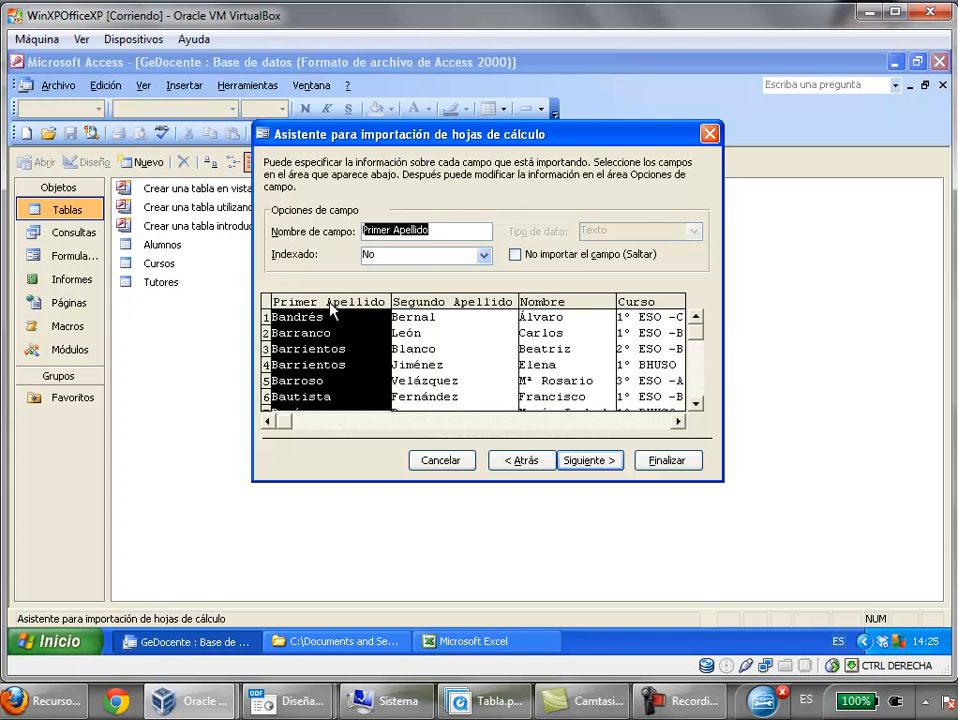
{"action": "left_click", "coordinate": [432, 233]}
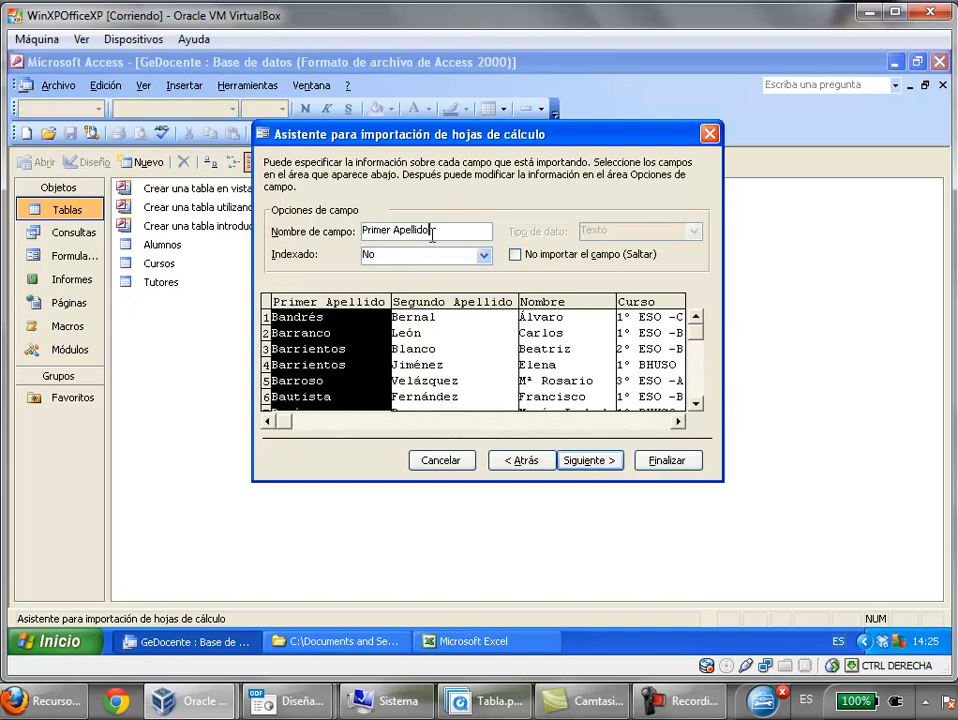
{"action": "left_click_drag", "start_coordinate": [398, 233], "coordinate": [340, 232]}
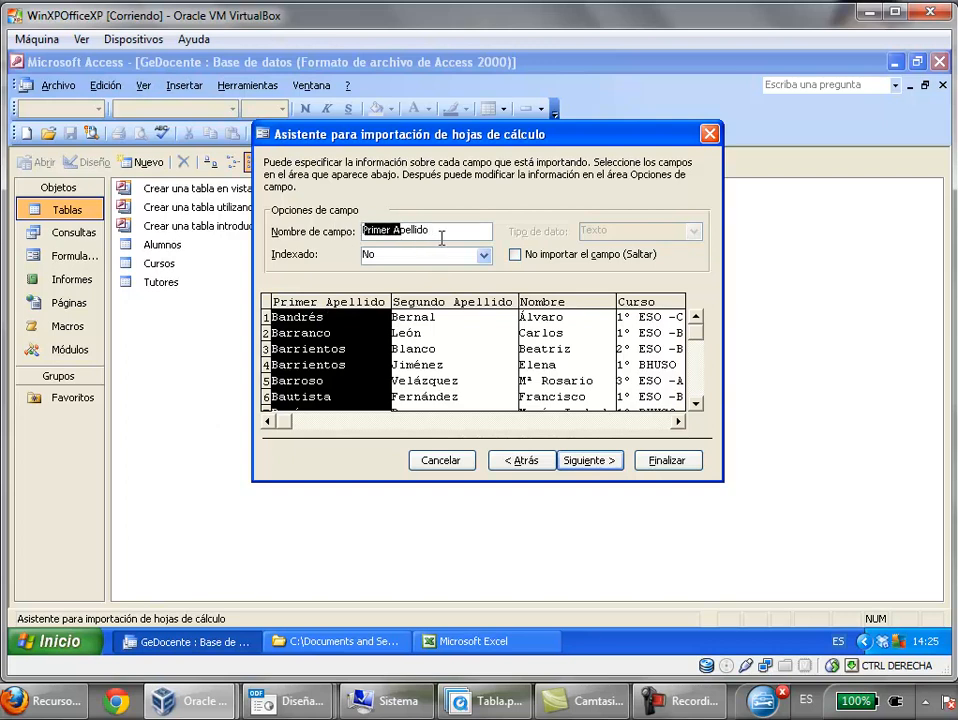
{"action": "type", "text": "apellido1"}
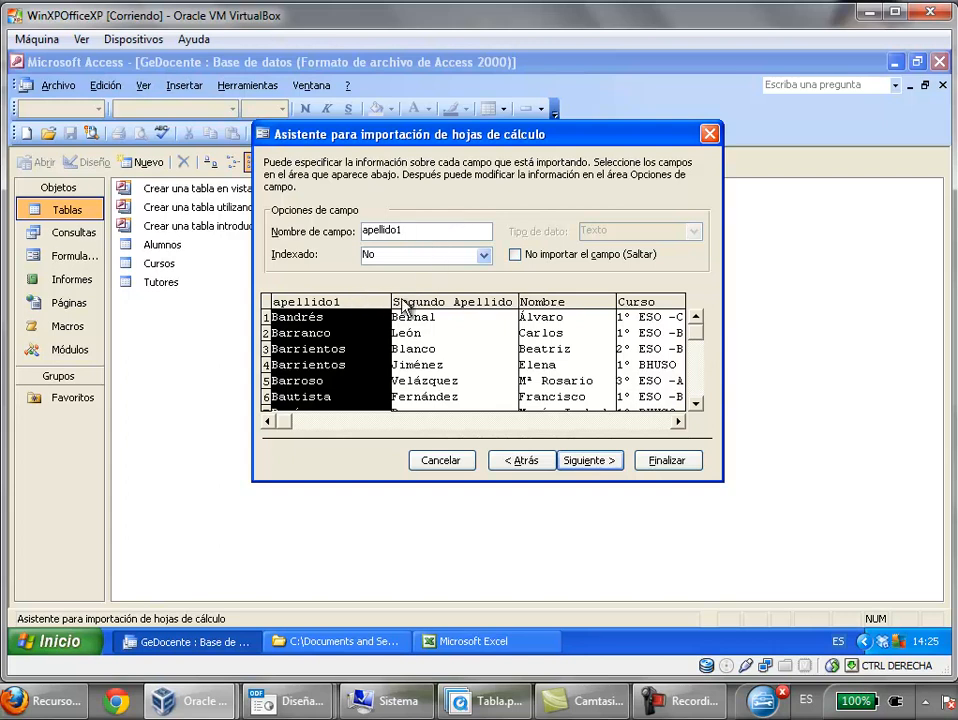
{"action": "left_click", "coordinate": [432, 312]}
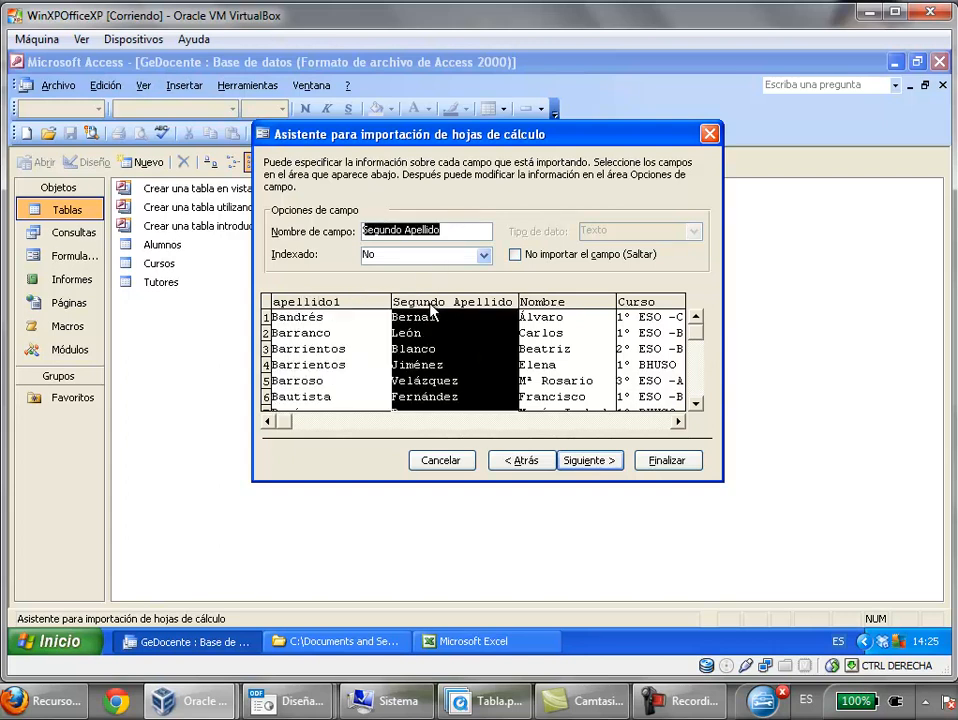
{"action": "left_click", "coordinate": [407, 230]}
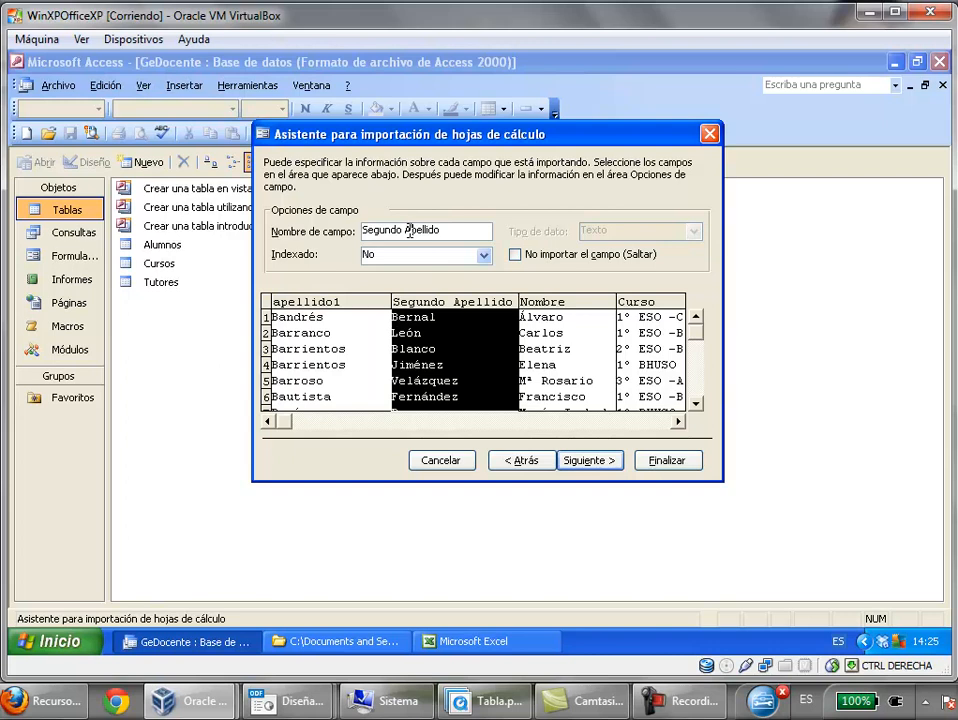
{"action": "left_click_drag", "start_coordinate": [408, 231], "coordinate": [312, 227]}
{"action": "type", "text": "apellido2"}
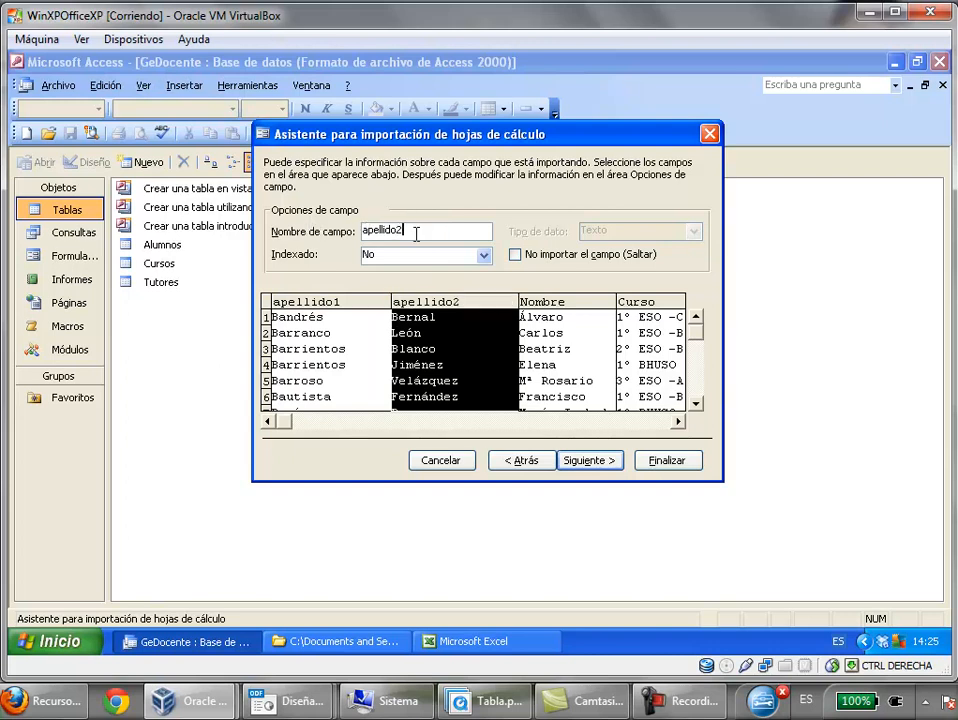
Rename the Nombre and Curso import fields in lowercase as nombre and curso
{"action": "left_click", "coordinate": [548, 313]}
{"action": "left_click", "coordinate": [399, 235]}
{"action": "key", "text": "Home"}
{"action": "key", "text": "Delete"}
{"action": "type", "text": "n"}
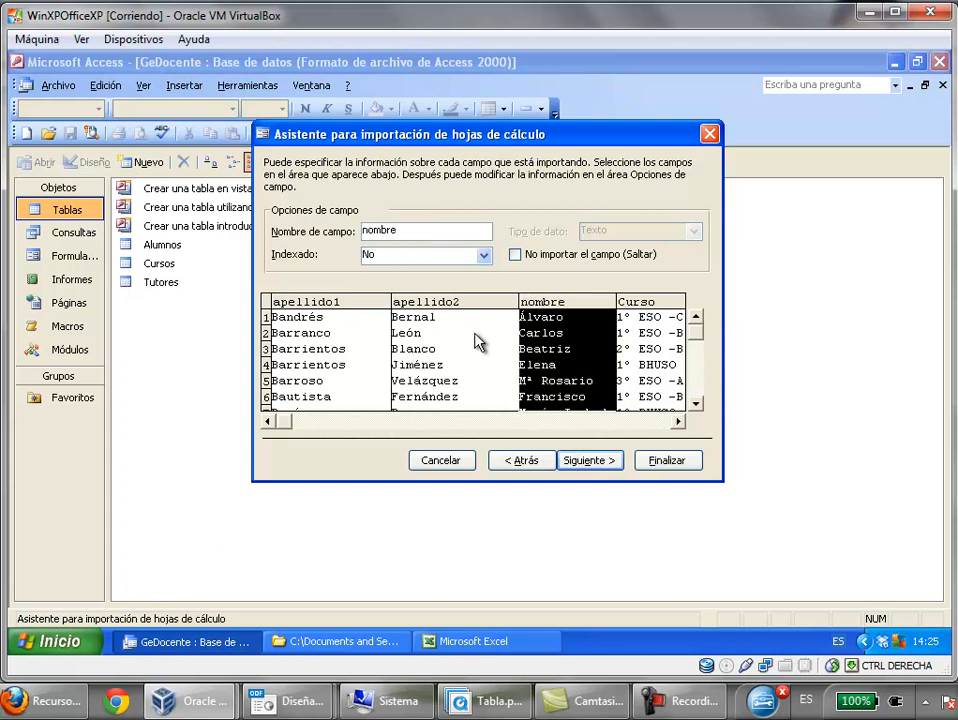
{"action": "left_click", "coordinate": [633, 311]}
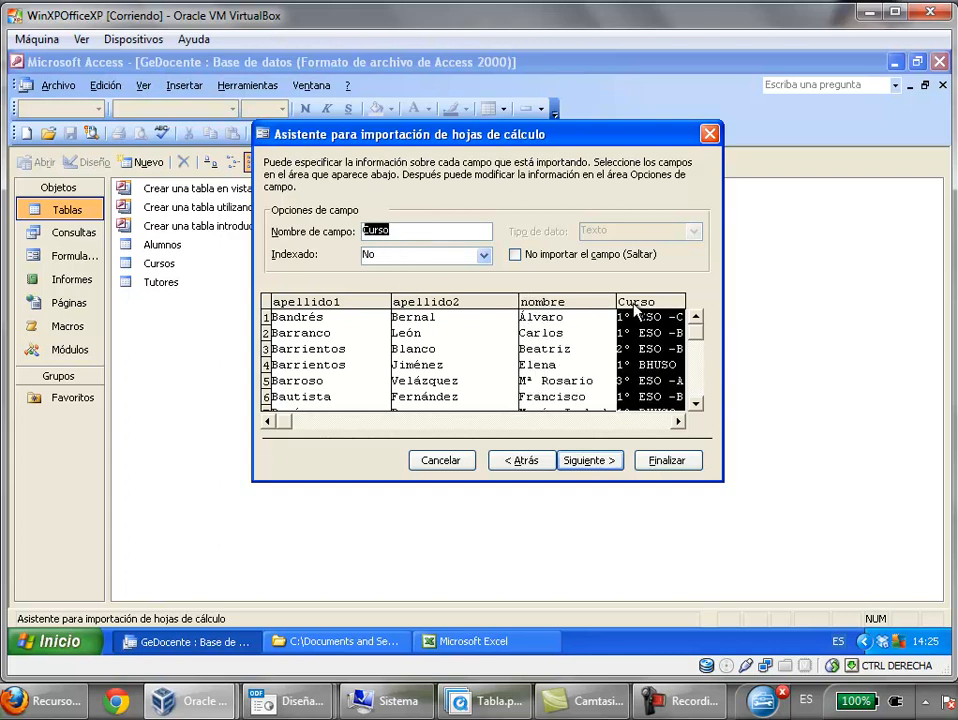
{"action": "left_click", "coordinate": [367, 232]}
{"action": "key", "text": "BackSpace"}
{"action": "type", "text": "c"}
Exclude the empty fields Campo5, Campo6 and Campo7 after the curso column from the import
{"action": "left_click", "coordinate": [681, 421]}
{"action": "left_click", "coordinate": [681, 421]}
{"action": "left_click", "coordinate": [681, 421]}
{"action": "left_click", "coordinate": [681, 421]}
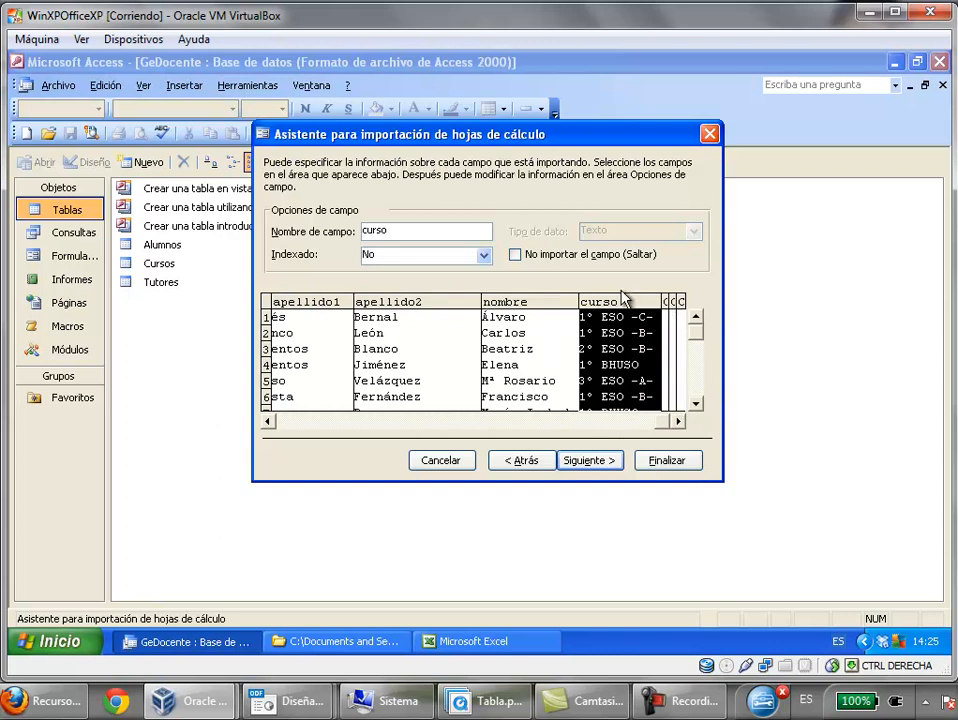
{"action": "left_click", "coordinate": [666, 310]}
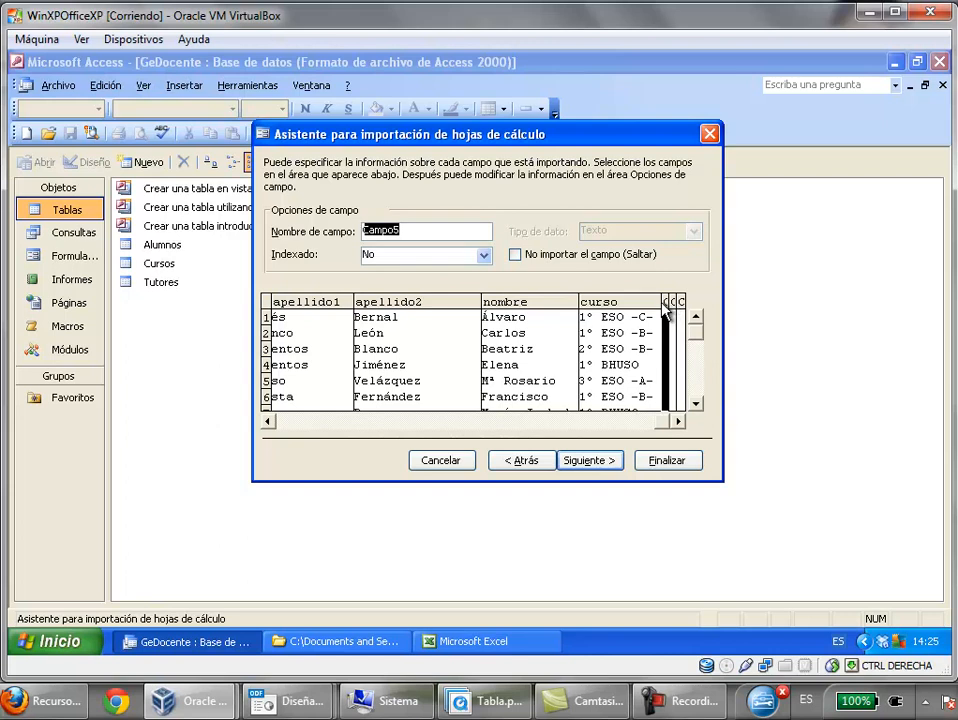
{"action": "left_click", "coordinate": [514, 255]}
{"action": "left_click", "coordinate": [671, 303]}
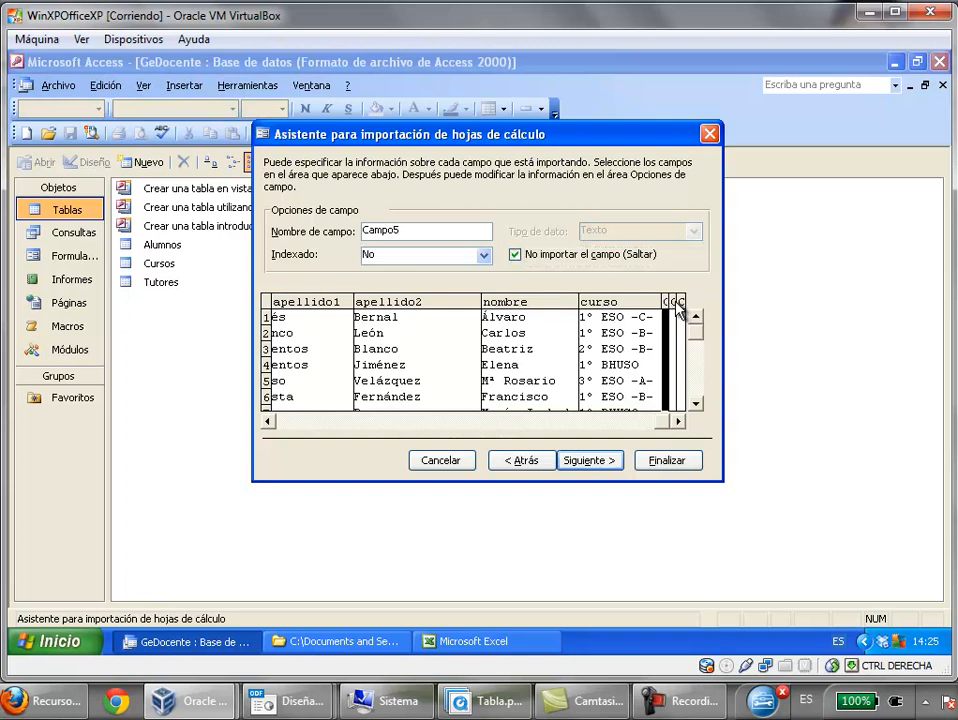
{"action": "left_click", "coordinate": [677, 304]}
{"action": "left_click", "coordinate": [515, 256]}
{"action": "left_click", "coordinate": [681, 303]}
{"action": "left_click", "coordinate": [515, 255]}
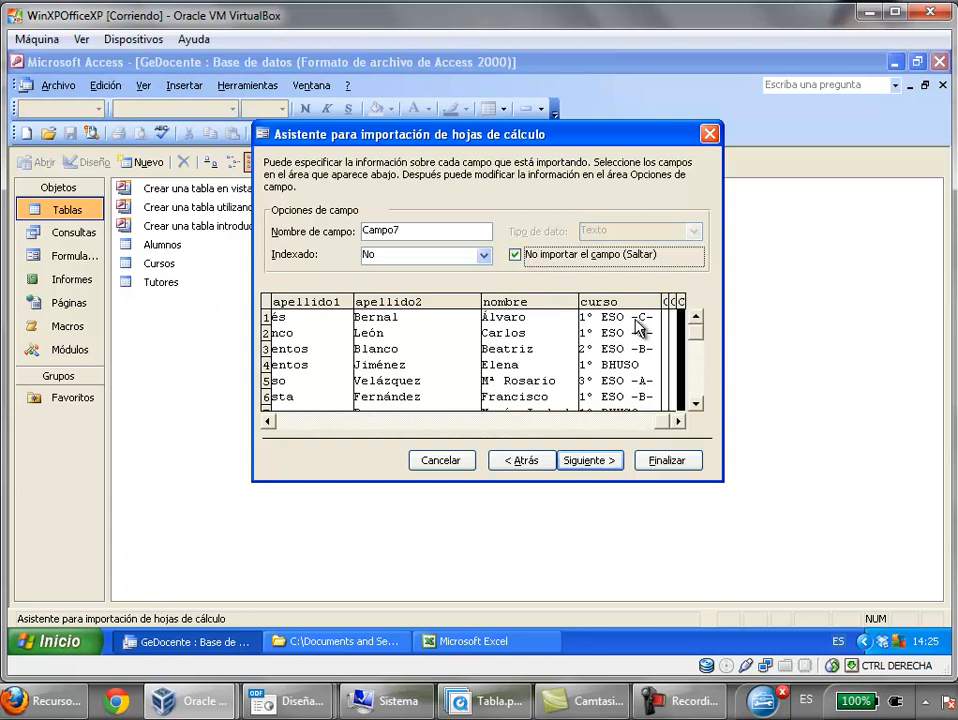
{"action": "left_click", "coordinate": [669, 308]}
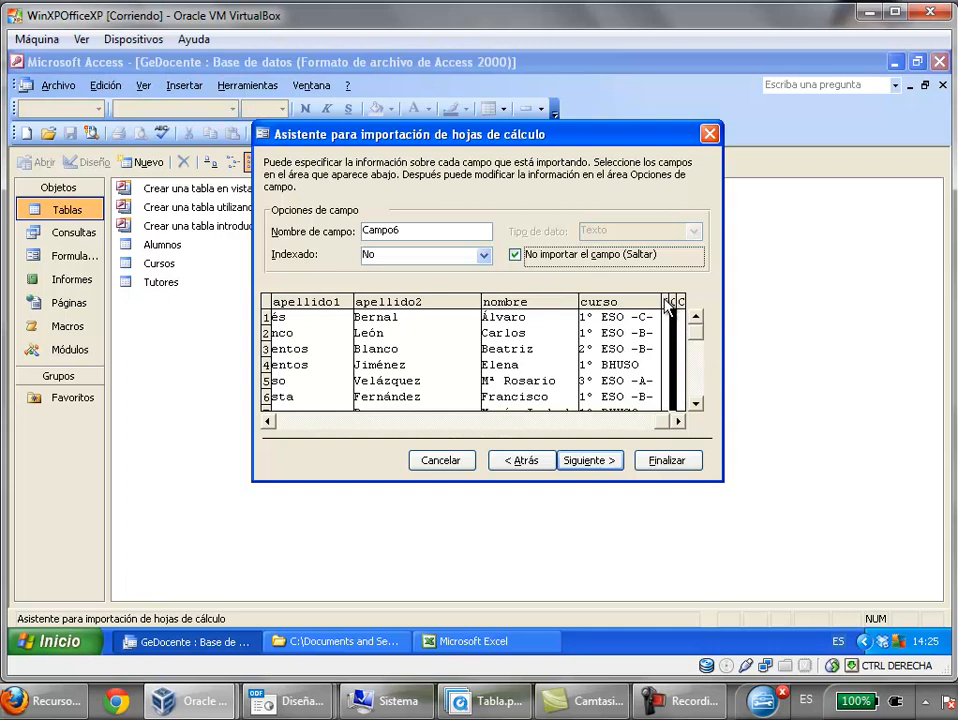
Check the import options of the curso, nombre, apellido2 and apellido1 columns and the skipped field beside curso
{"action": "left_click", "coordinate": [659, 316]}
{"action": "left_click", "coordinate": [664, 301]}
{"action": "left_click", "coordinate": [532, 302]}
{"action": "left_click", "coordinate": [436, 301]}
{"action": "left_click", "coordinate": [320, 302]}
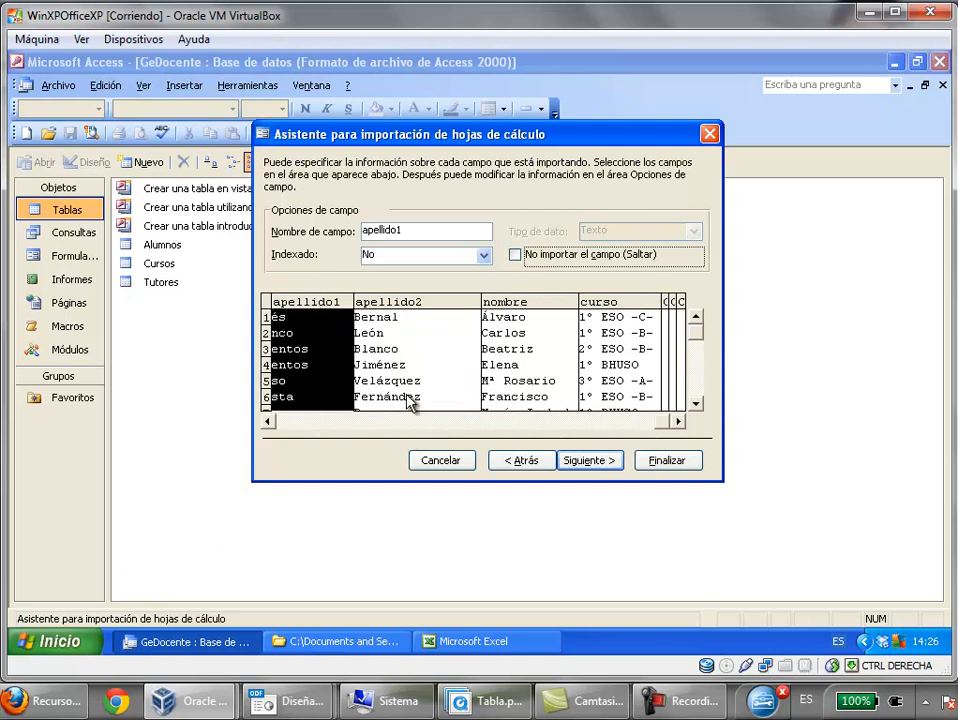
Let Access add the primary key to the imported table
{"action": "left_click", "coordinate": [590, 461]}
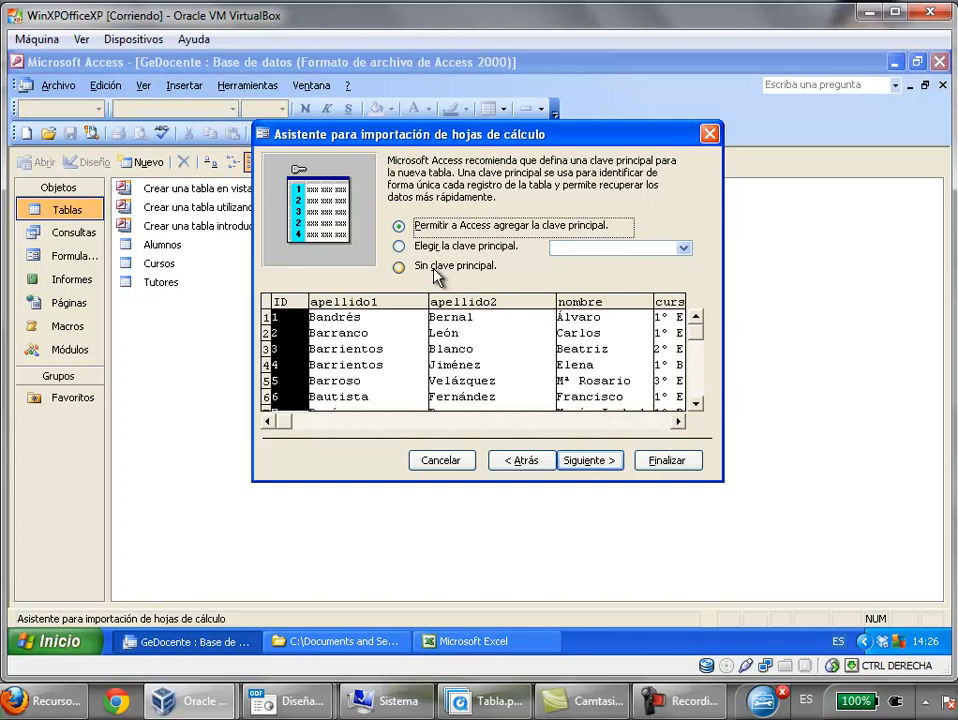
{"action": "left_click", "coordinate": [387, 303]}
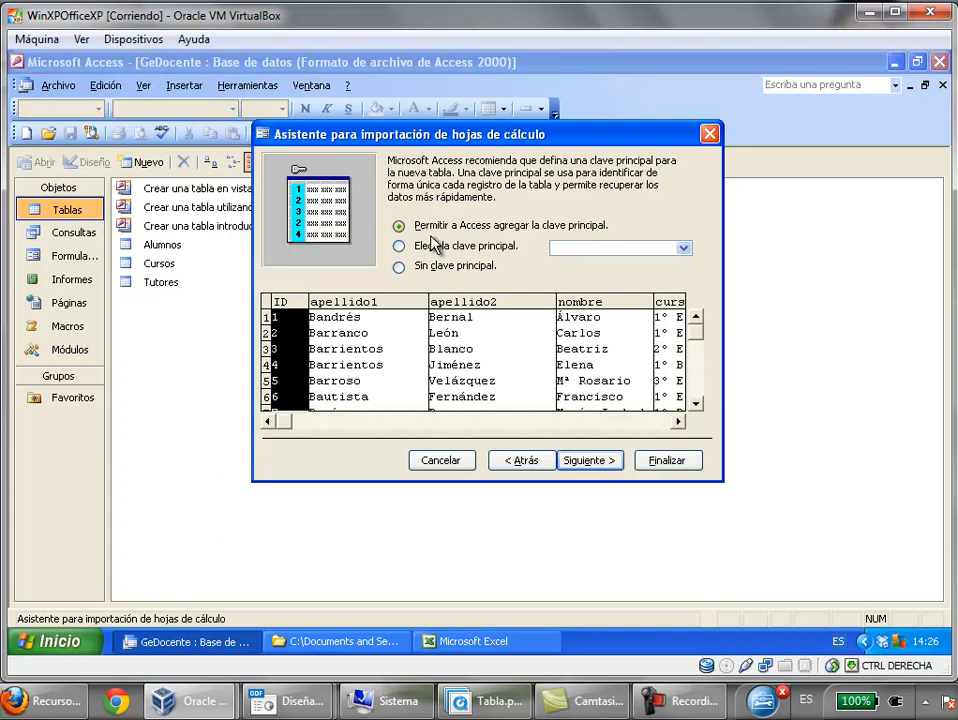
{"action": "left_click", "coordinate": [581, 461]}
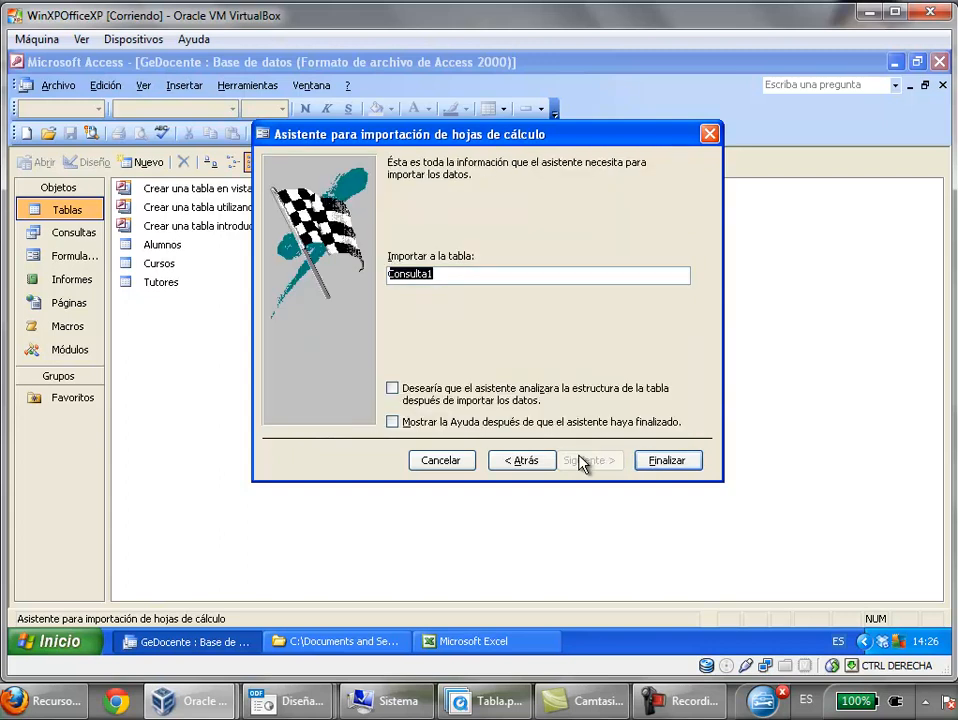
Name the destination table PruebaImportacion and finish the worksheet import
{"action": "left_click", "coordinate": [467, 274]}
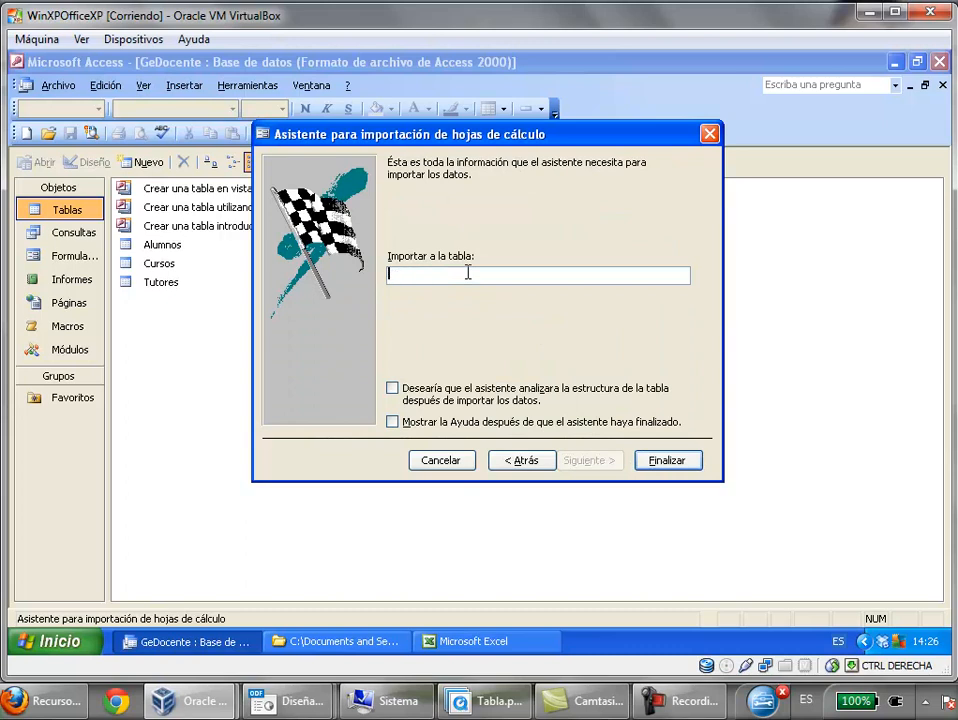
{"action": "type", "text": "PruebaImp"}
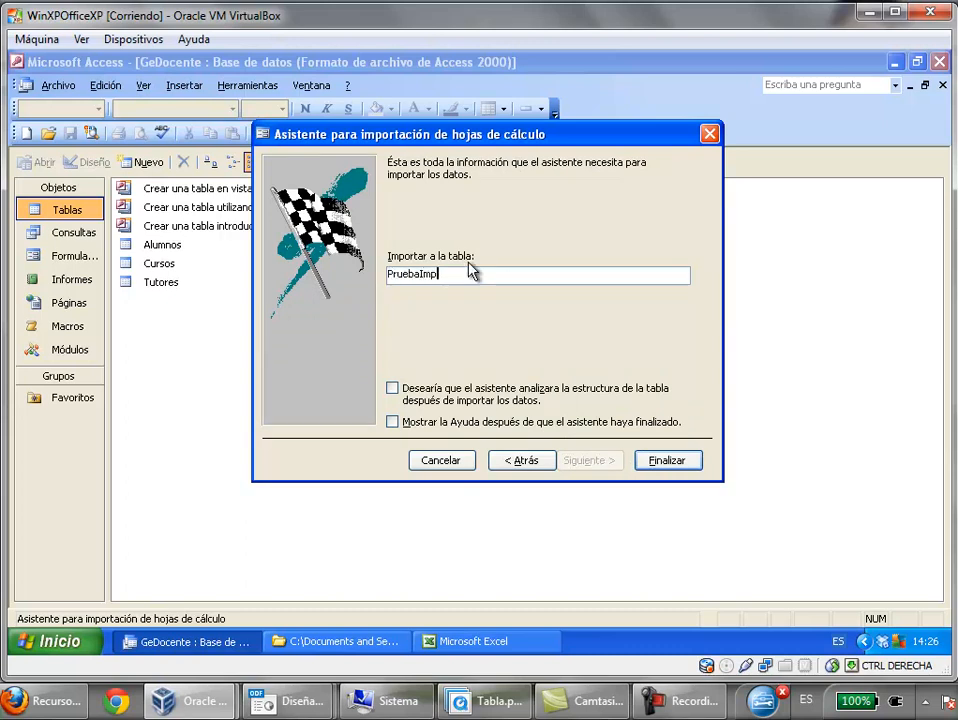
{"action": "type", "text": "ortacion"}
{"action": "left_click", "coordinate": [667, 463]}
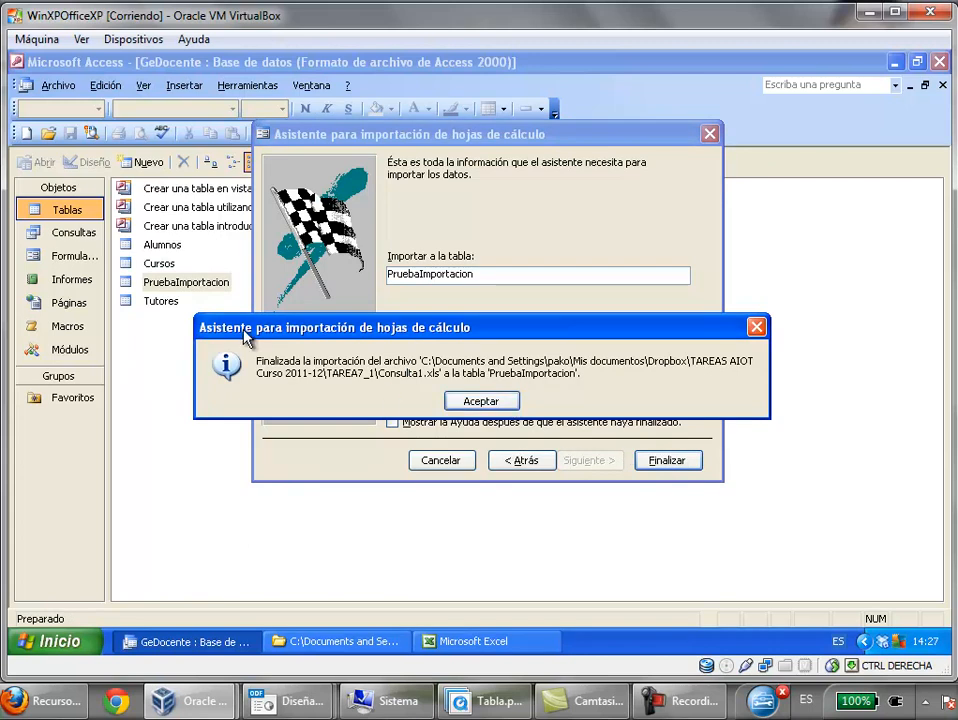
{"action": "left_click", "coordinate": [478, 401]}
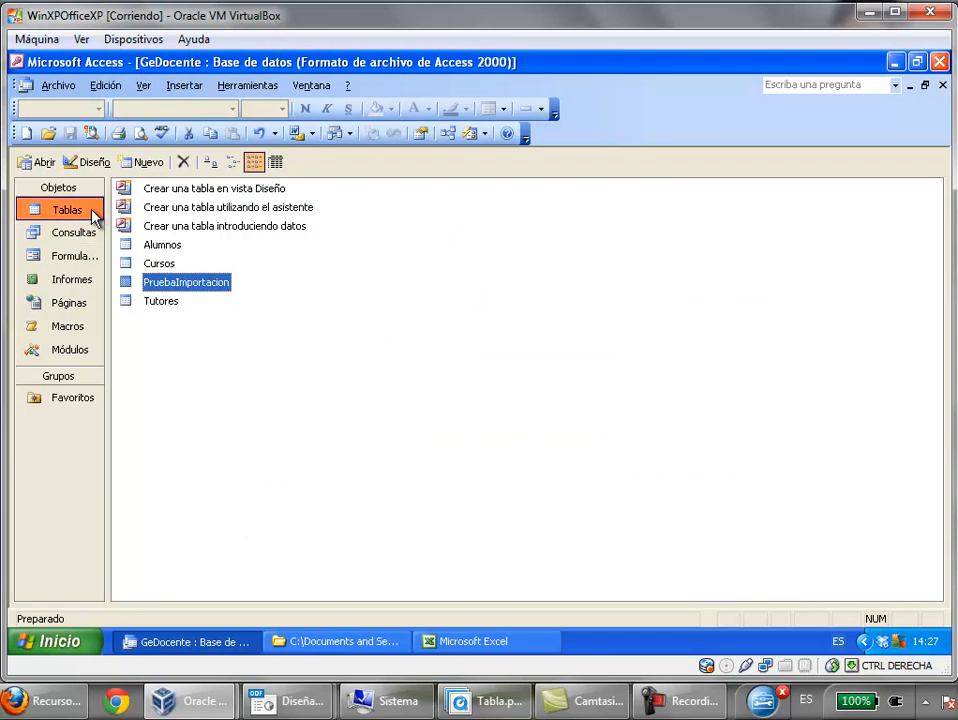
Open the PruebaImportacion table and examine its Nombre and ID columns
{"action": "double_click", "coordinate": [127, 287]}
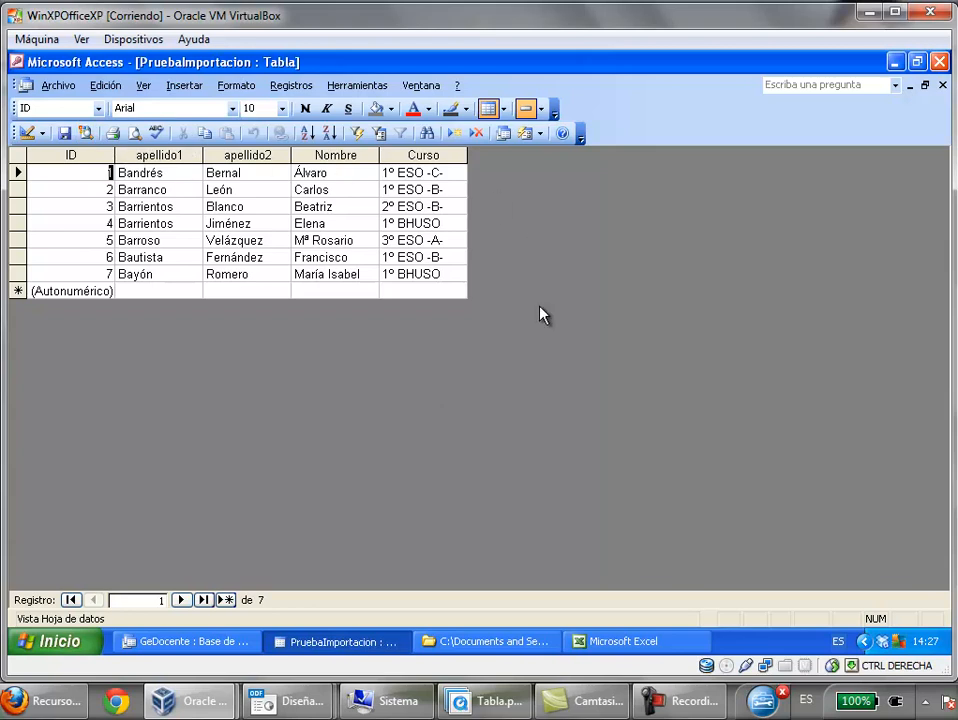
{"action": "left_click", "coordinate": [324, 173]}
{"action": "left_click", "coordinate": [318, 155]}
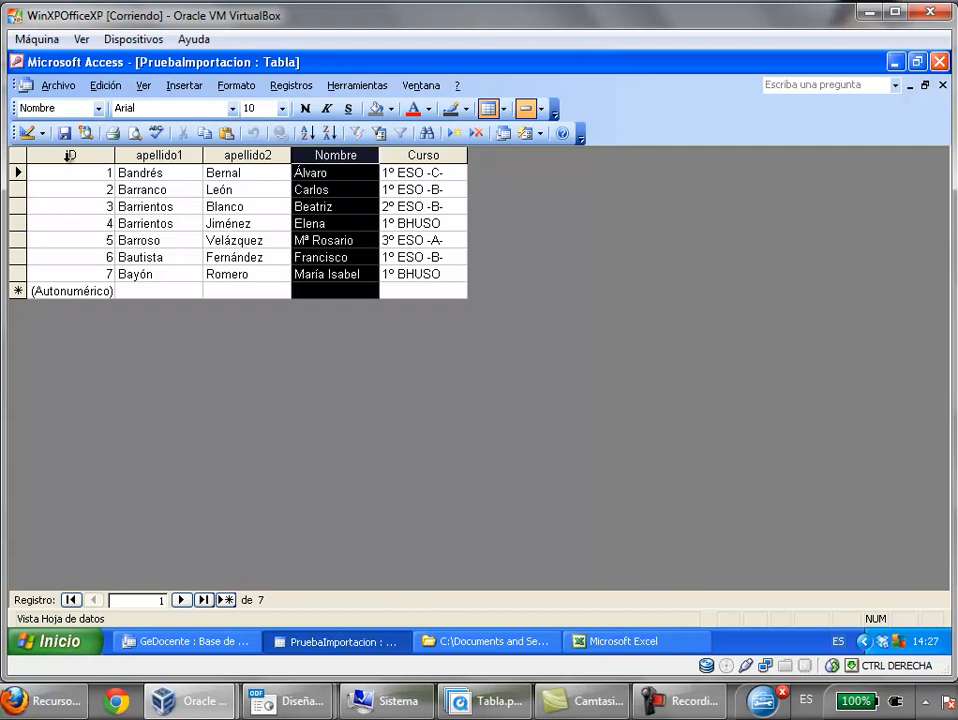
{"action": "left_click", "coordinate": [72, 156]}
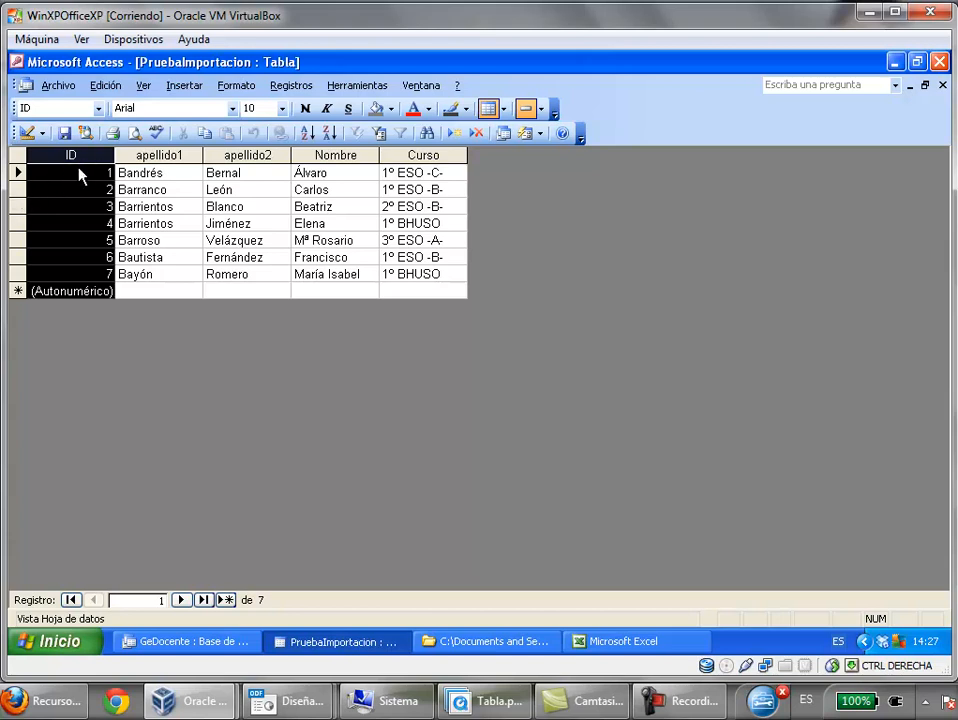
Rename the primary key field ID of PruebaImportacion as Id_alumno in the table design
{"action": "left_click", "coordinate": [28, 133]}
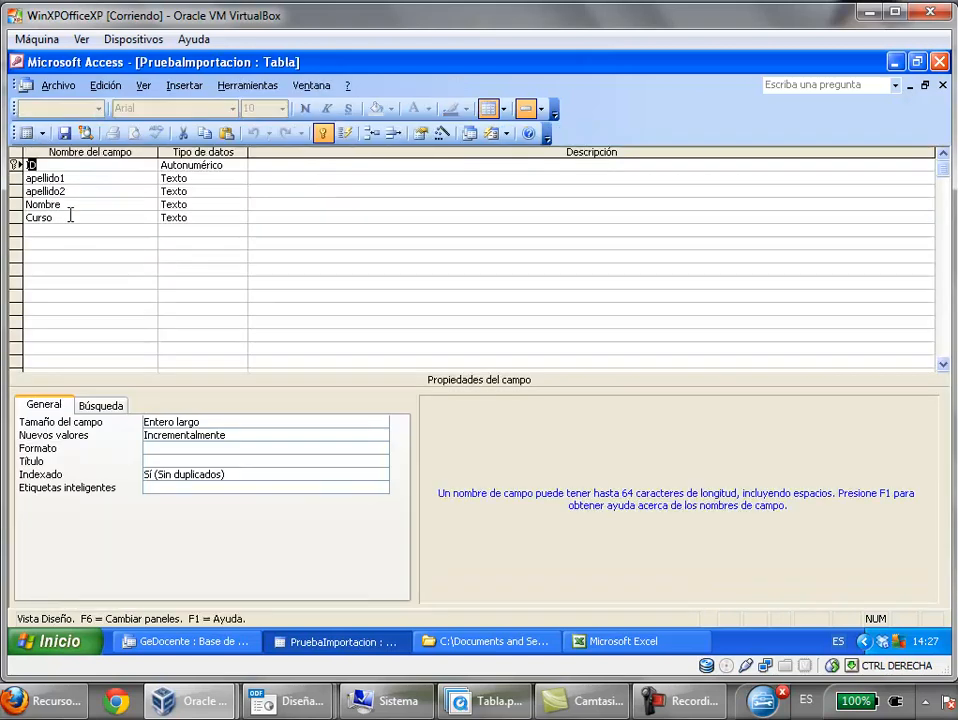
{"action": "key", "text": "BackSpace"}
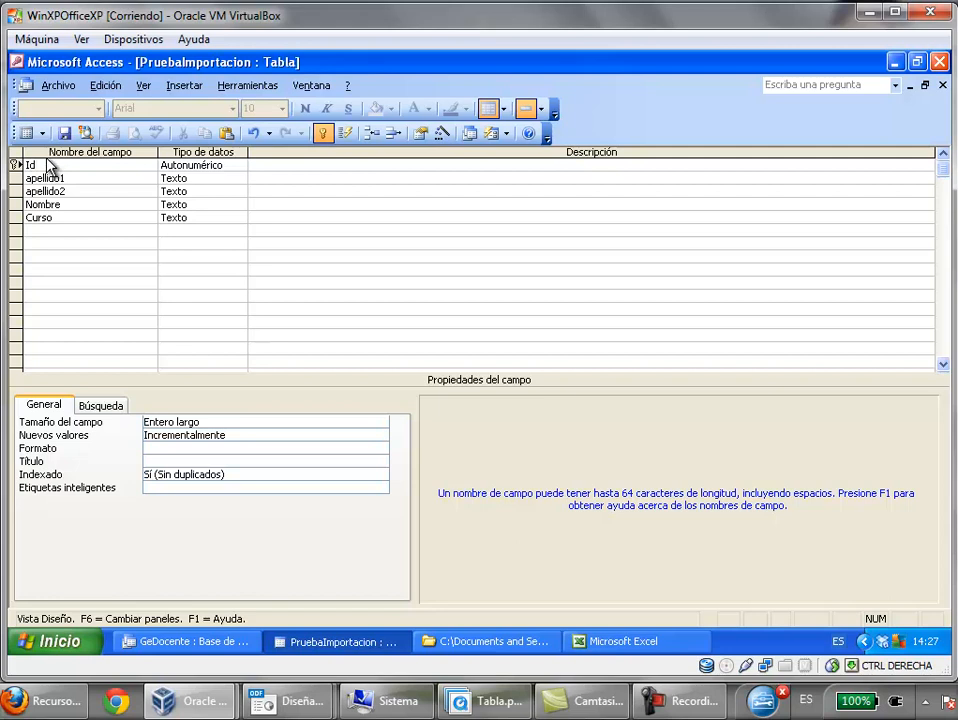
{"action": "type", "text": "d_alumno"}
Rename the Nombre field in lowercase as nombre, save the table design and show its datasheet
{"action": "left_click", "coordinate": [46, 205]}
{"action": "key", "text": "BackSpace"}
{"action": "type", "text": "n"}
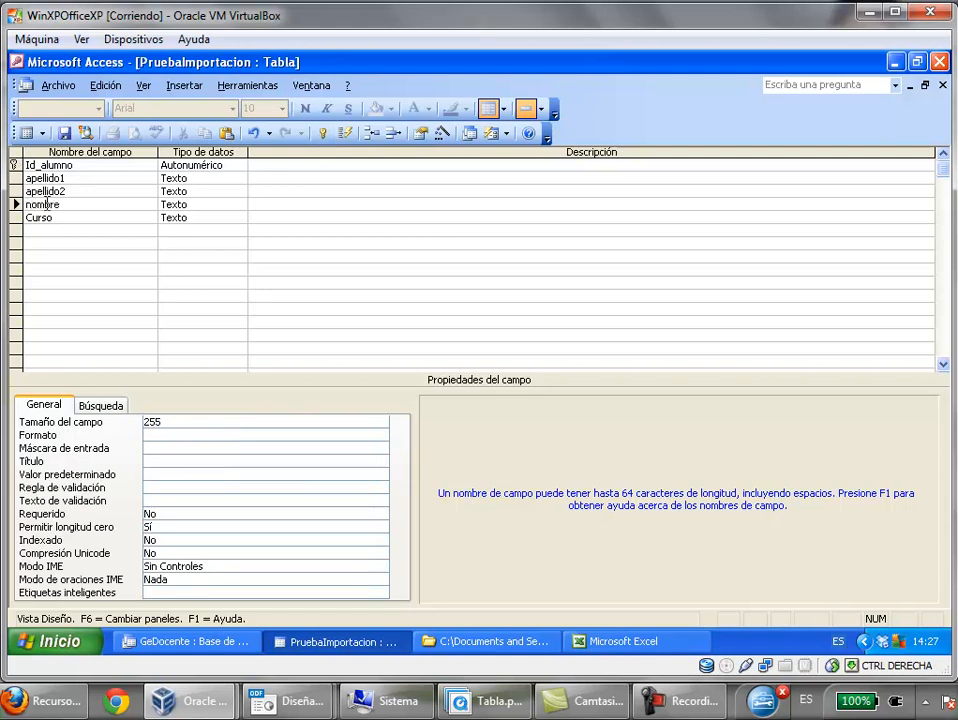
{"action": "left_click", "coordinate": [64, 132]}
{"action": "left_click", "coordinate": [24, 133]}
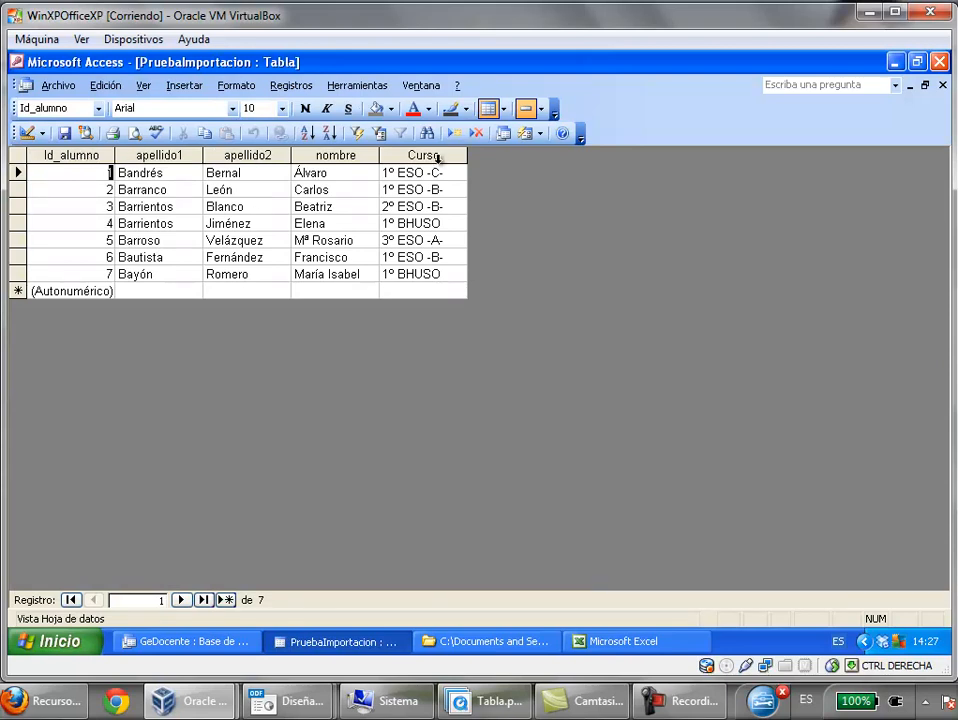
Rename the Curso field in lowercase as curso, save the table design and return to the datasheet
{"action": "left_click", "coordinate": [24, 133]}
{"action": "left_click", "coordinate": [27, 218]}
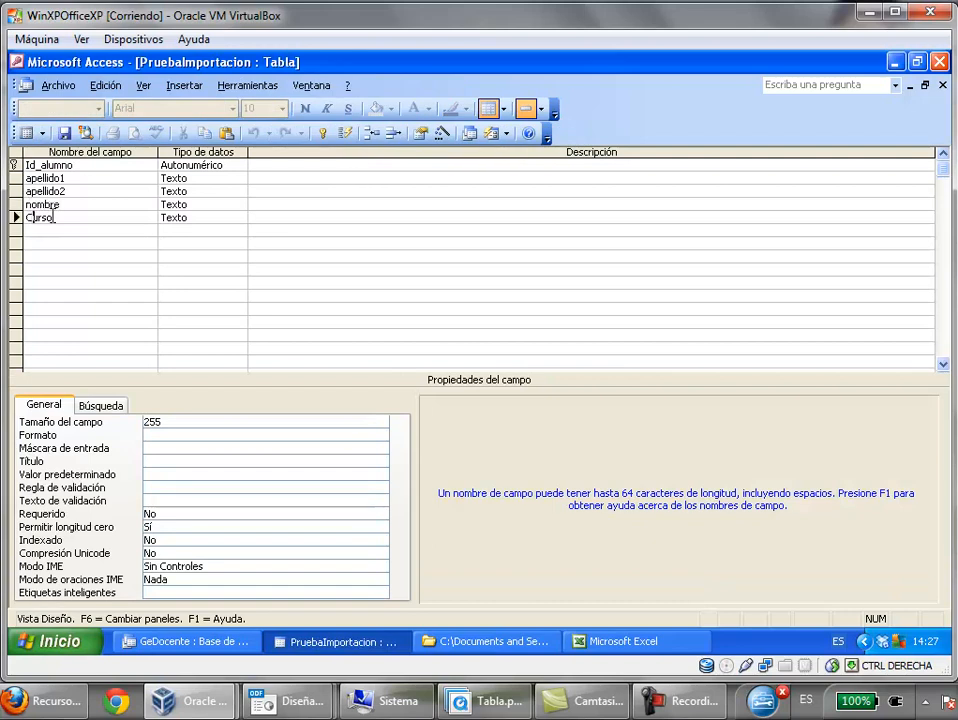
{"action": "key", "text": "Delete"}
{"action": "left_click", "coordinate": [62, 133]}
{"action": "left_click", "coordinate": [26, 133]}
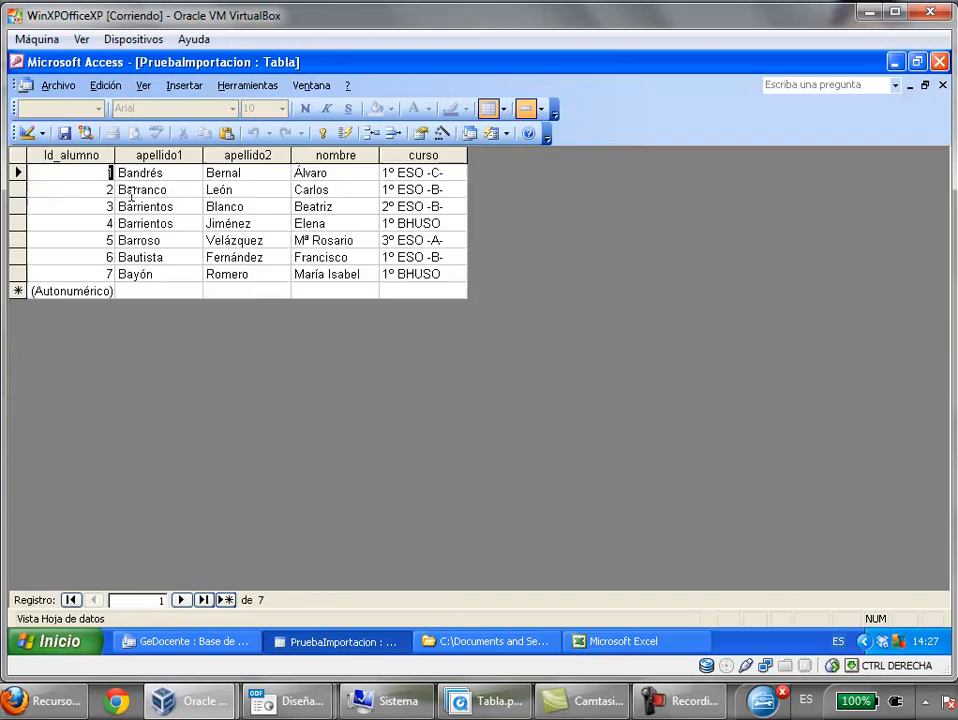
Close PruebaImportacion, reopen it to review the imported records, and close it again
{"action": "left_click", "coordinate": [942, 85]}
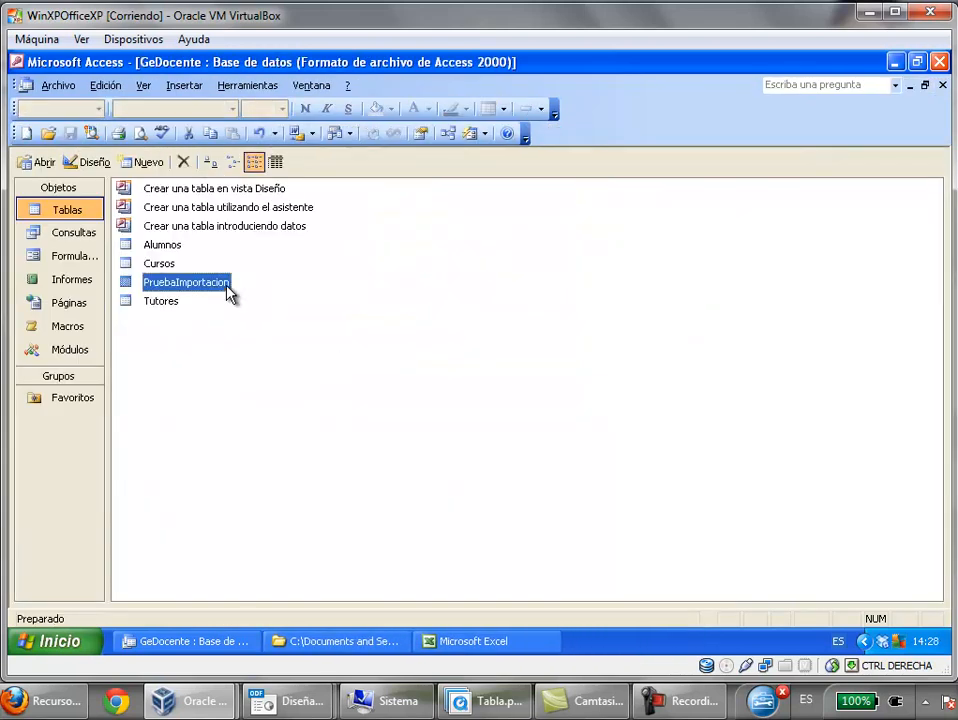
{"action": "double_click", "coordinate": [221, 286]}
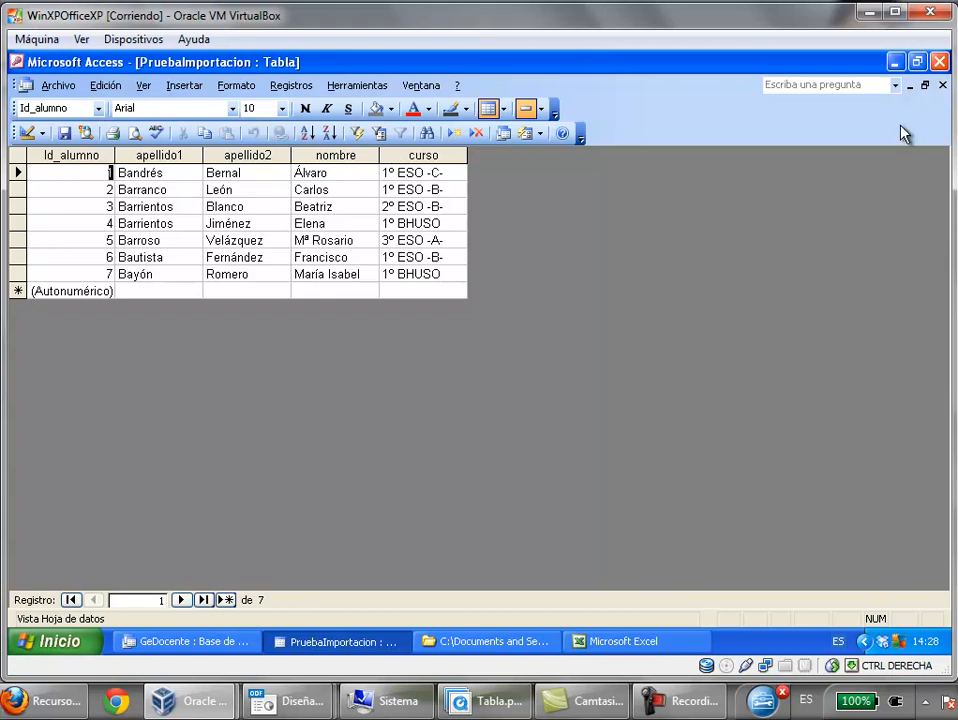
{"action": "left_click", "coordinate": [942, 85]}
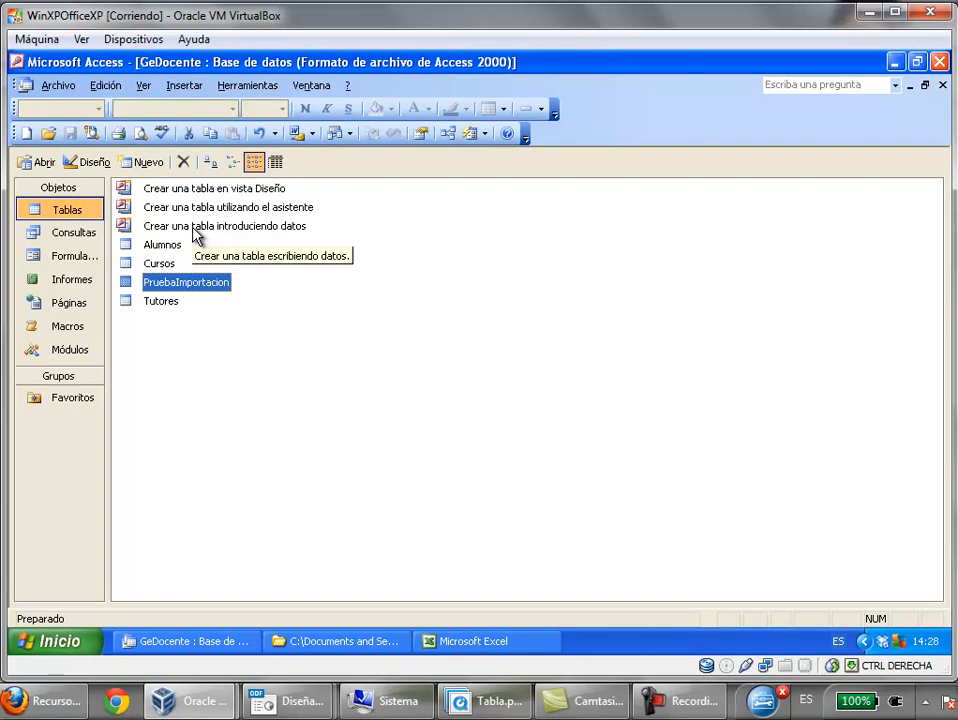
Create a new query in design view with the Alumnos, Tutores and Cursos tables
{"action": "left_click", "coordinate": [74, 238]}
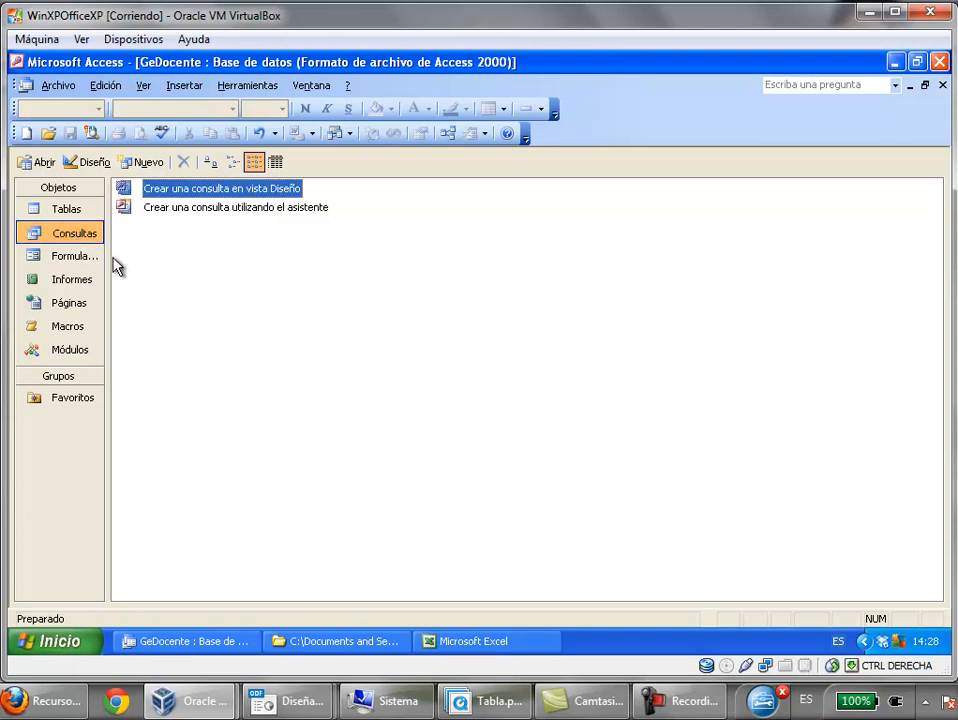
{"action": "double_click", "coordinate": [181, 193]}
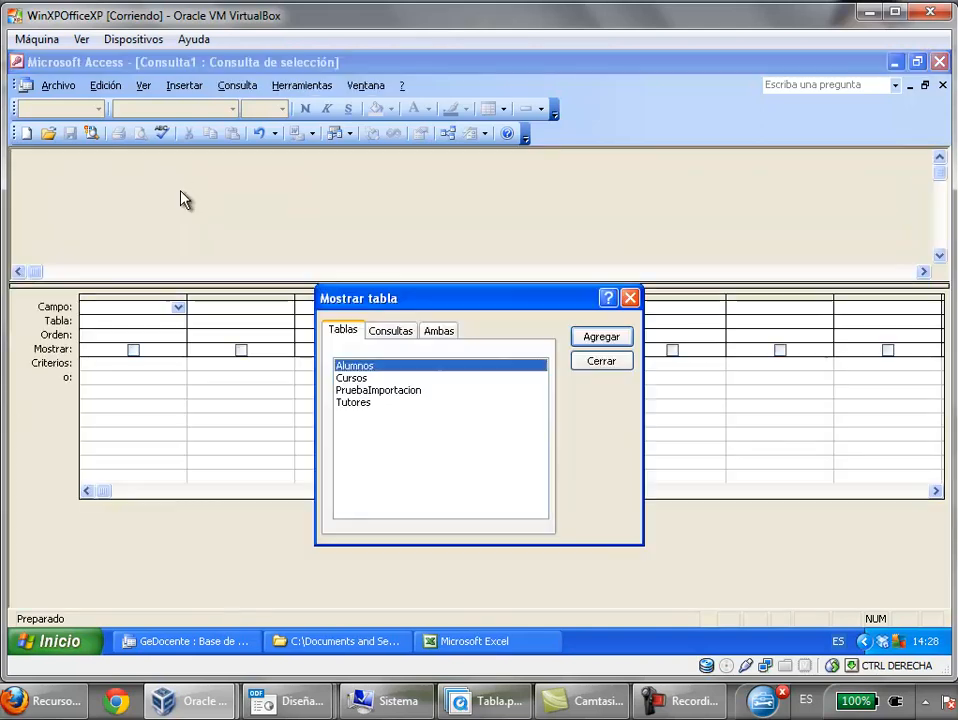
{"action": "left_click", "coordinate": [602, 335]}
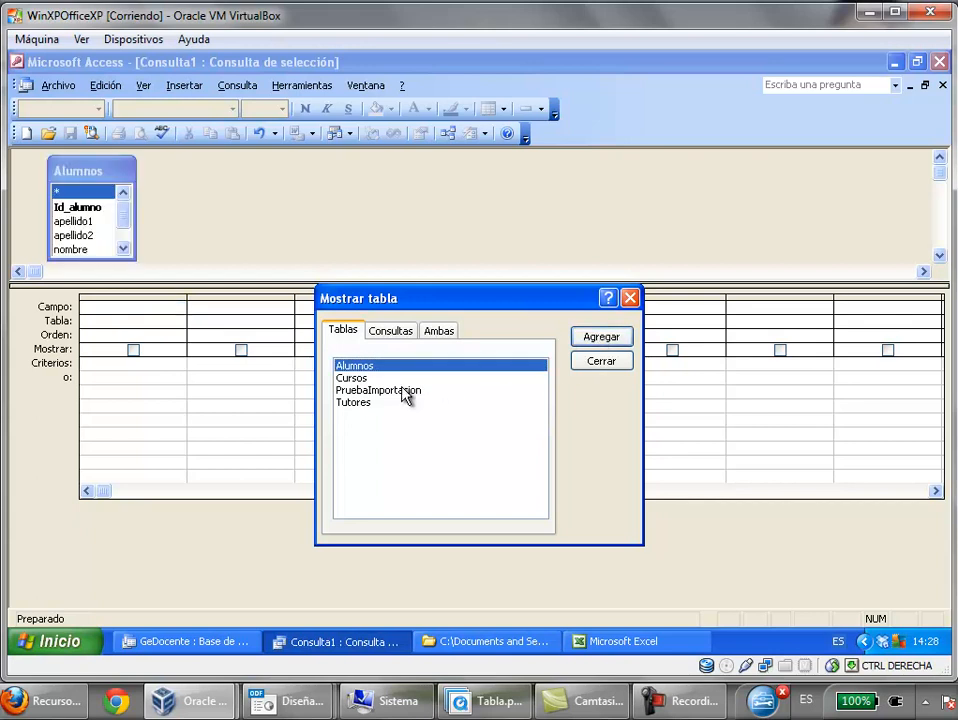
{"action": "left_click", "coordinate": [358, 402]}
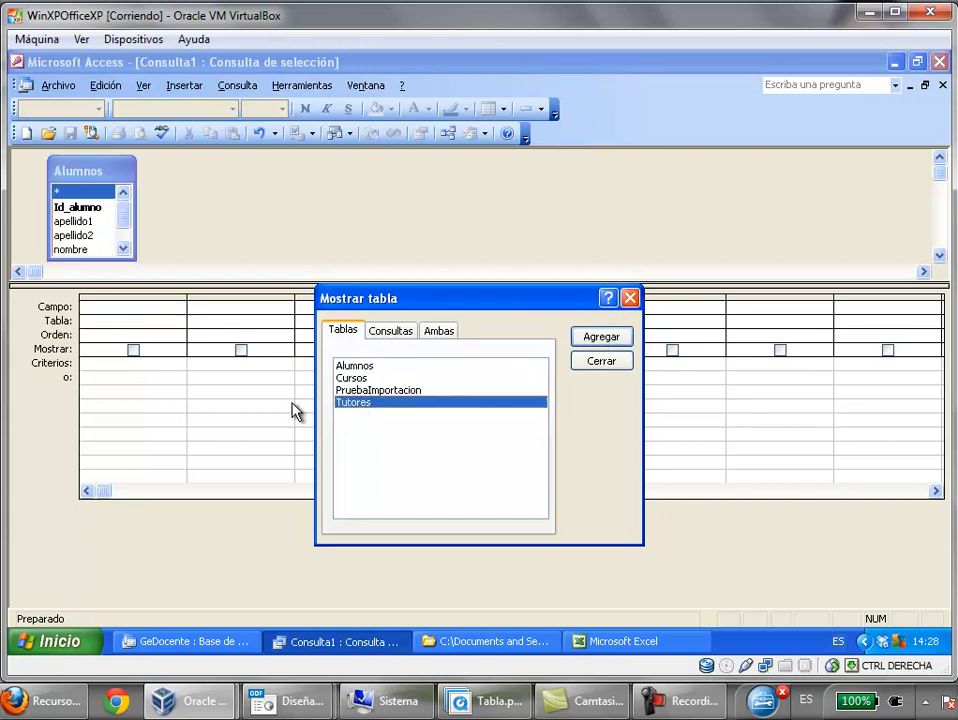
{"action": "left_click", "coordinate": [603, 340]}
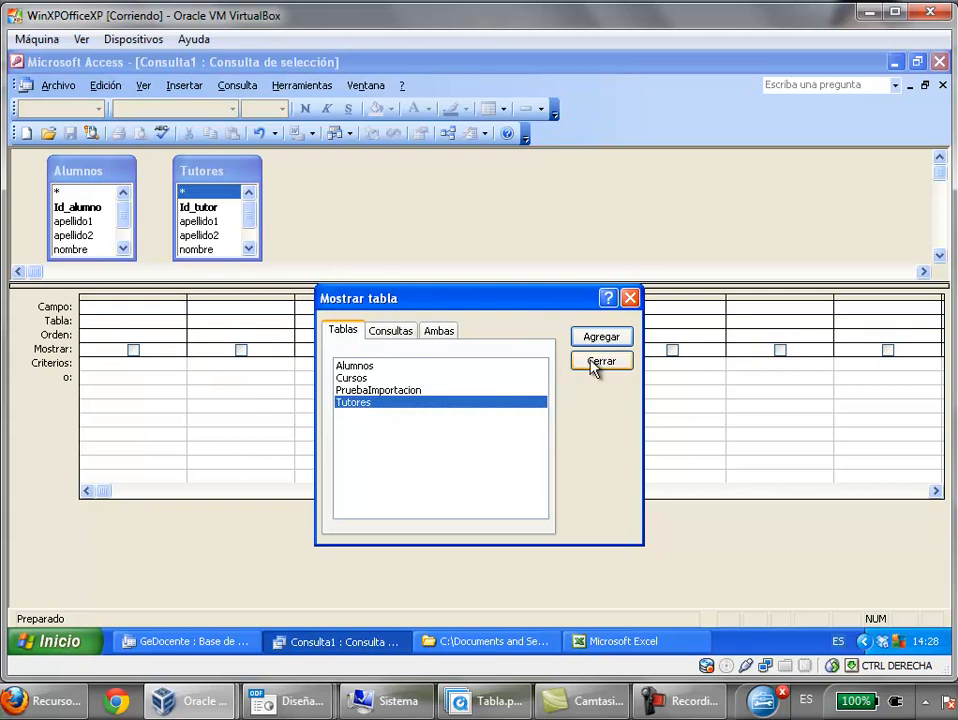
{"action": "left_click", "coordinate": [356, 378]}
{"action": "left_click", "coordinate": [590, 333]}
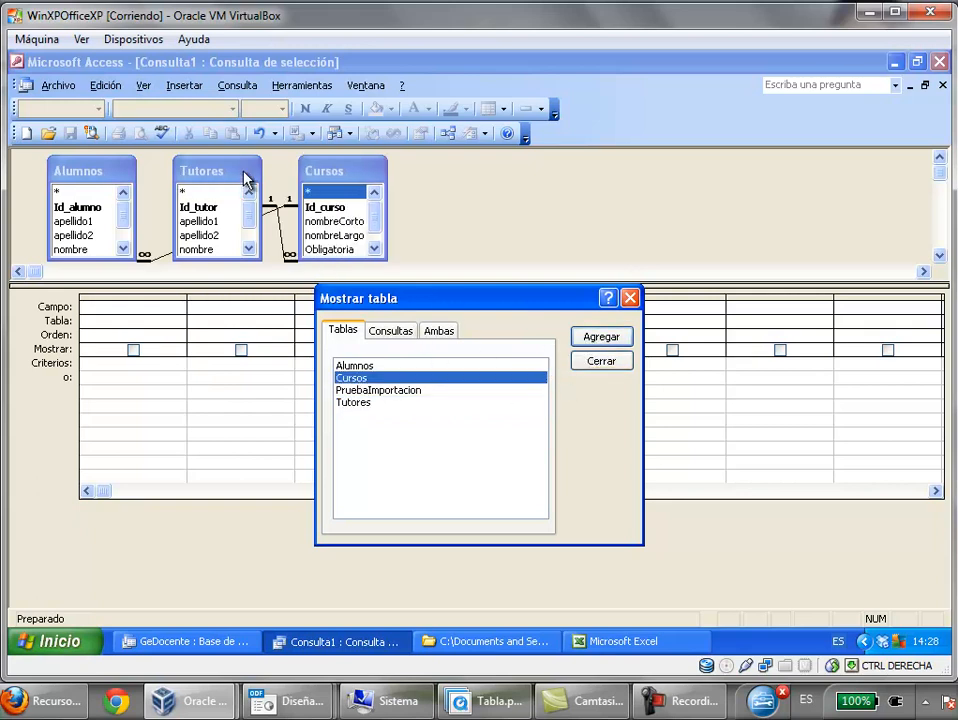
{"action": "left_click", "coordinate": [604, 363]}
Remove the Tutores table from the query design
{"action": "left_click", "coordinate": [222, 168]}
{"action": "right_click", "coordinate": [222, 168]}
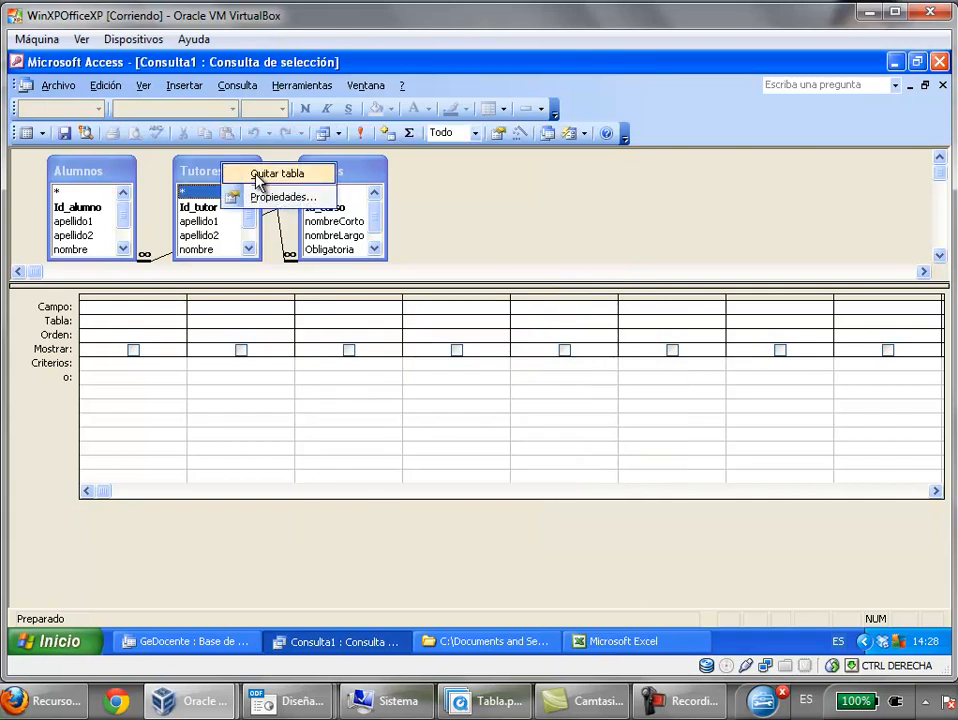
{"action": "left_click", "coordinate": [259, 179]}
Fill the query grid with Id_alumno, apellido1, apellido2 and nombre from Alumnos, followed by nombreCorto from Cursos
{"action": "left_click_drag", "start_coordinate": [112, 222], "coordinate": [128, 308]}
{"action": "left_click_drag", "start_coordinate": [81, 235], "coordinate": [325, 312]}
{"action": "left_click_drag", "start_coordinate": [112, 208], "coordinate": [430, 309]}
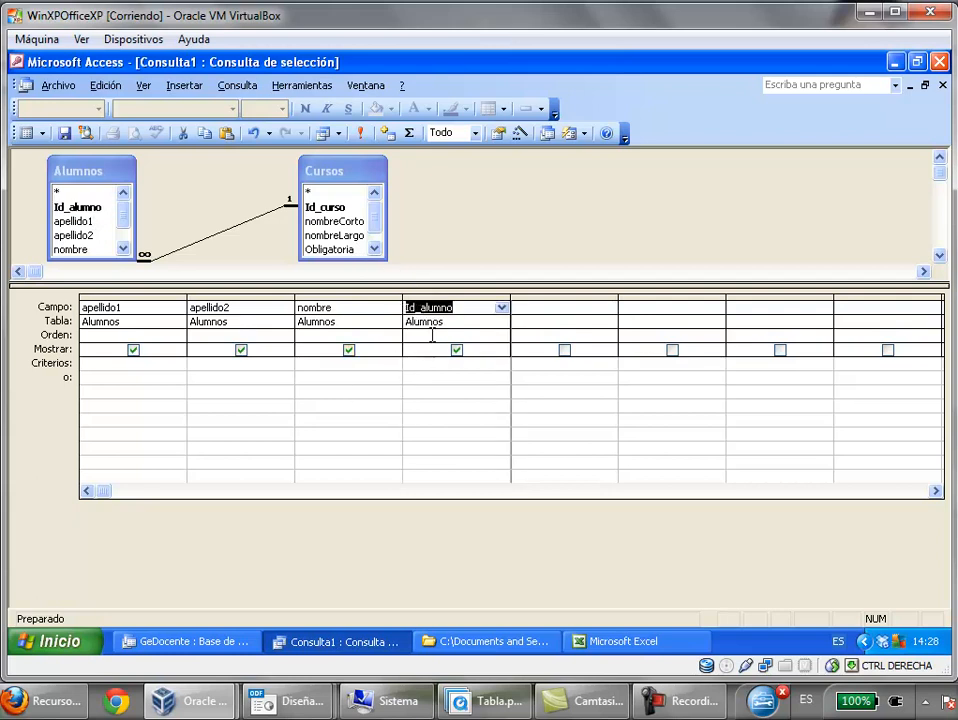
{"action": "left_click", "coordinate": [430, 298]}
{"action": "left_click_drag", "start_coordinate": [432, 299], "coordinate": [113, 285]}
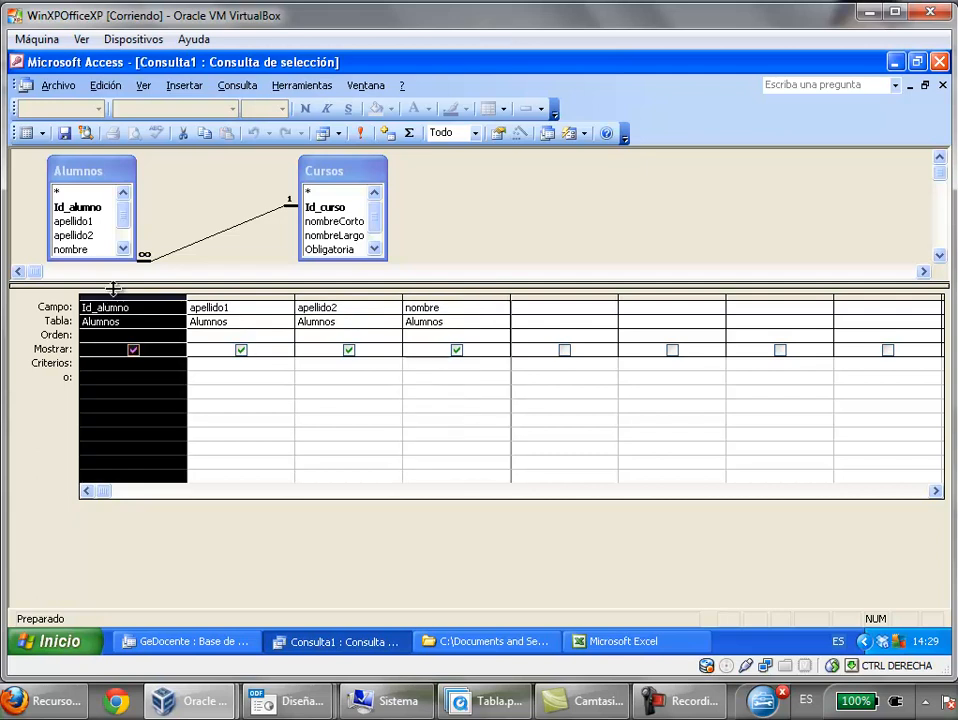
{"action": "left_click", "coordinate": [320, 222]}
{"action": "left_click_drag", "start_coordinate": [320, 222], "coordinate": [532, 303]}
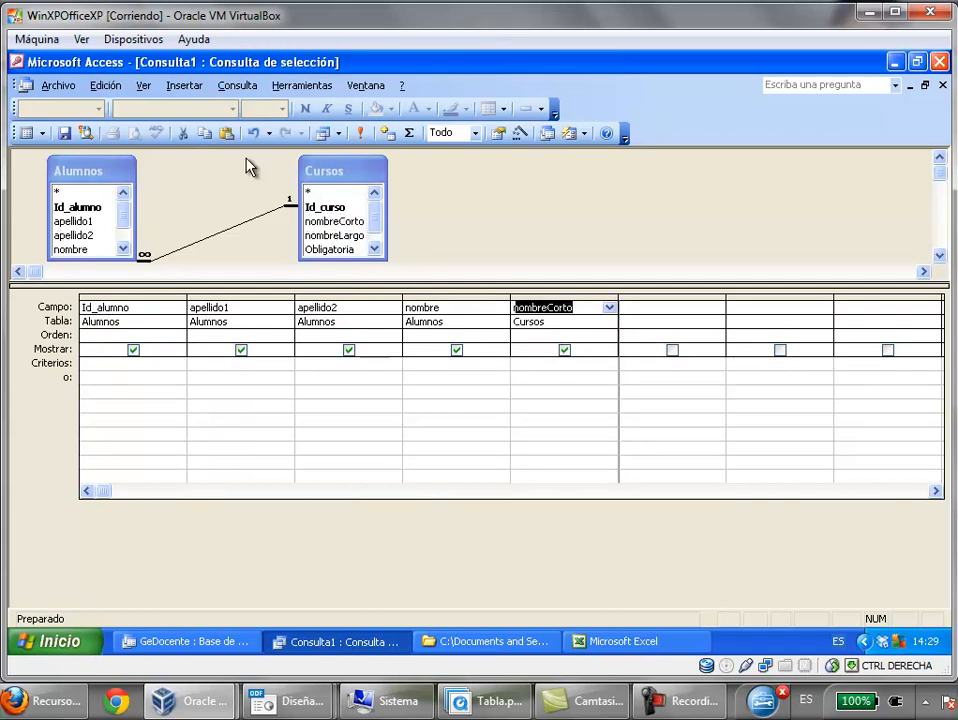
Run the query, save it as Consulta1 and close it
{"action": "left_click", "coordinate": [360, 132]}
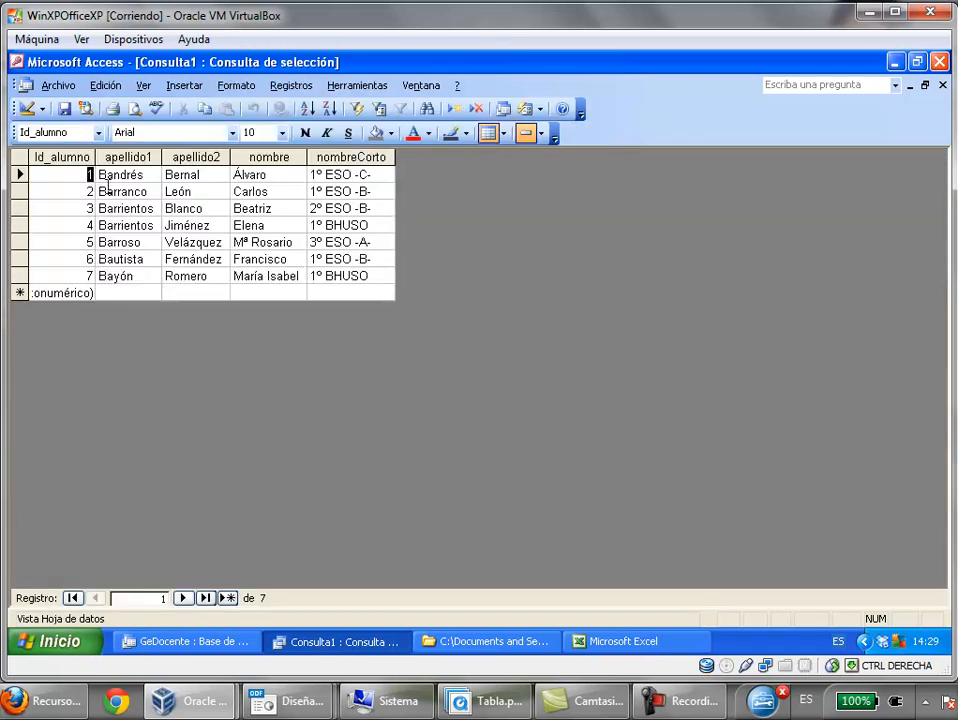
{"action": "left_click", "coordinate": [64, 108]}
{"action": "left_click", "coordinate": [942, 85]}
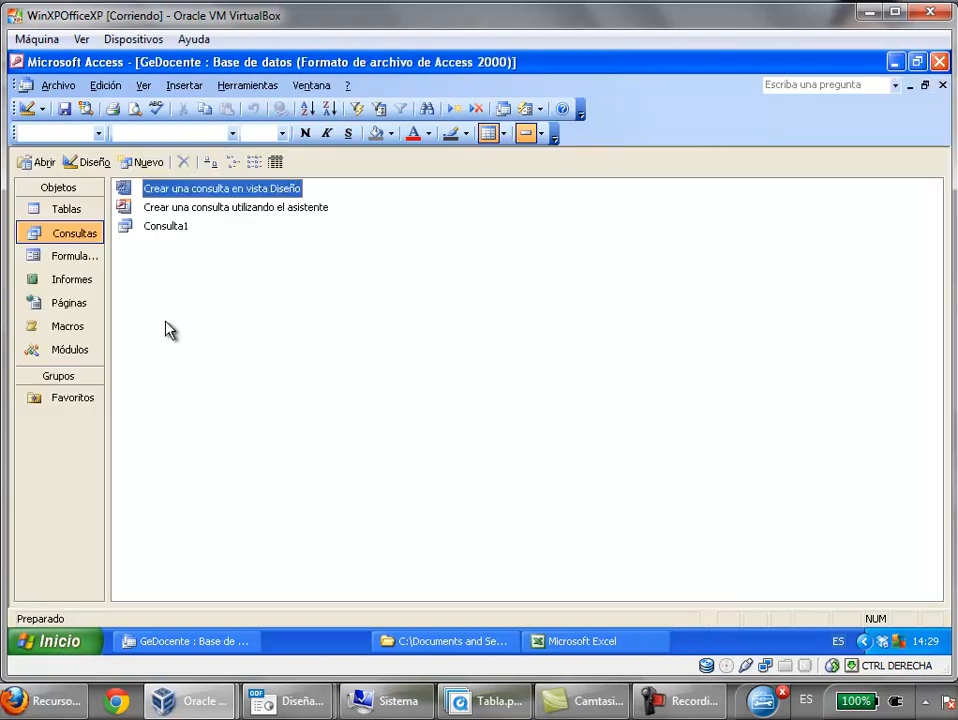
{"action": "left_click", "coordinate": [166, 230]}
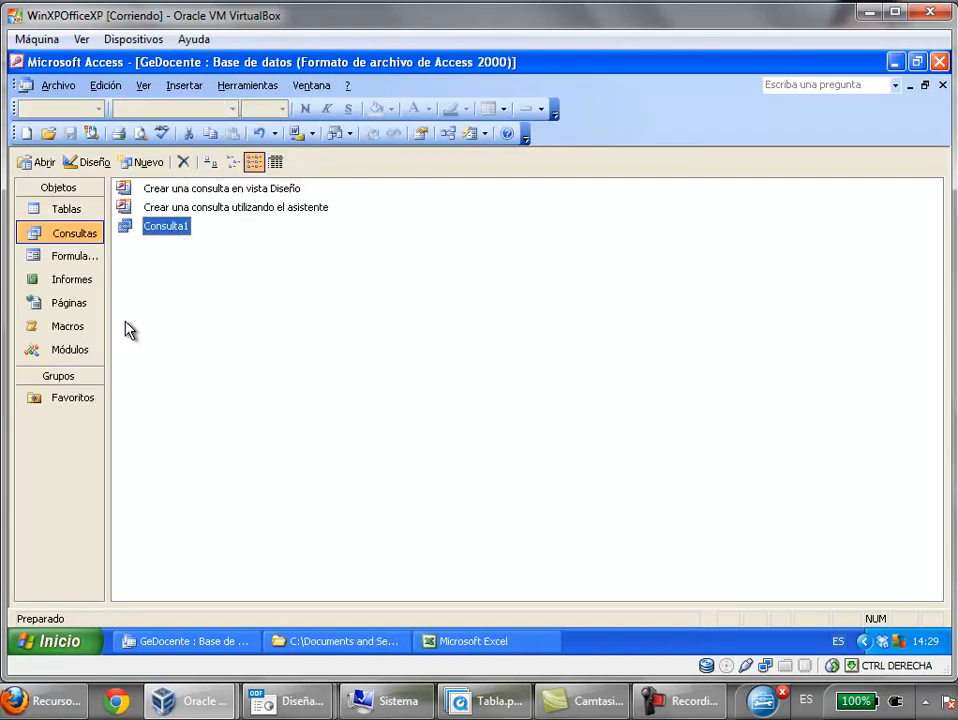
{"action": "right_click", "coordinate": [145, 230]}
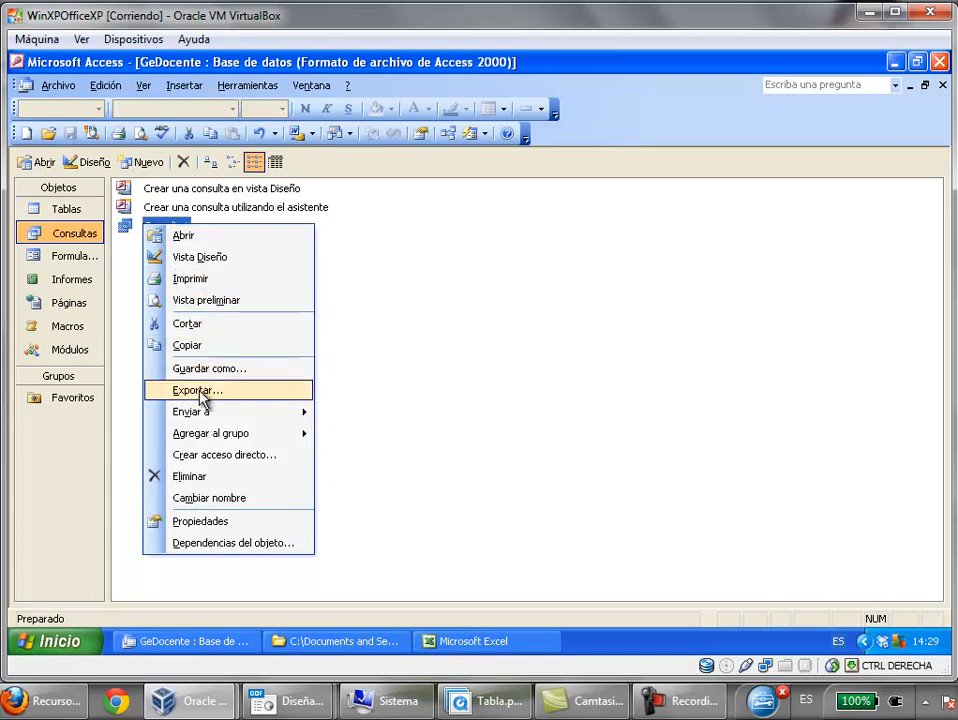
{"action": "left_click", "coordinate": [395, 352]}
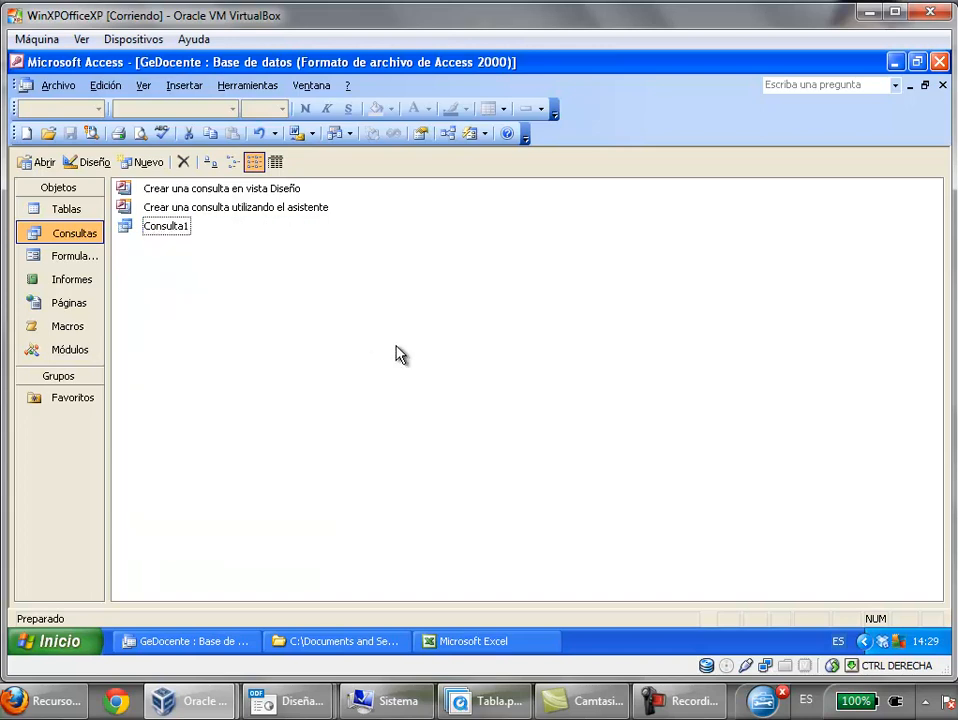
Start exporting the Consulta1 query to the TAREA7_1 folder and name the file EjemploExportación
{"action": "left_click", "coordinate": [58, 86]}
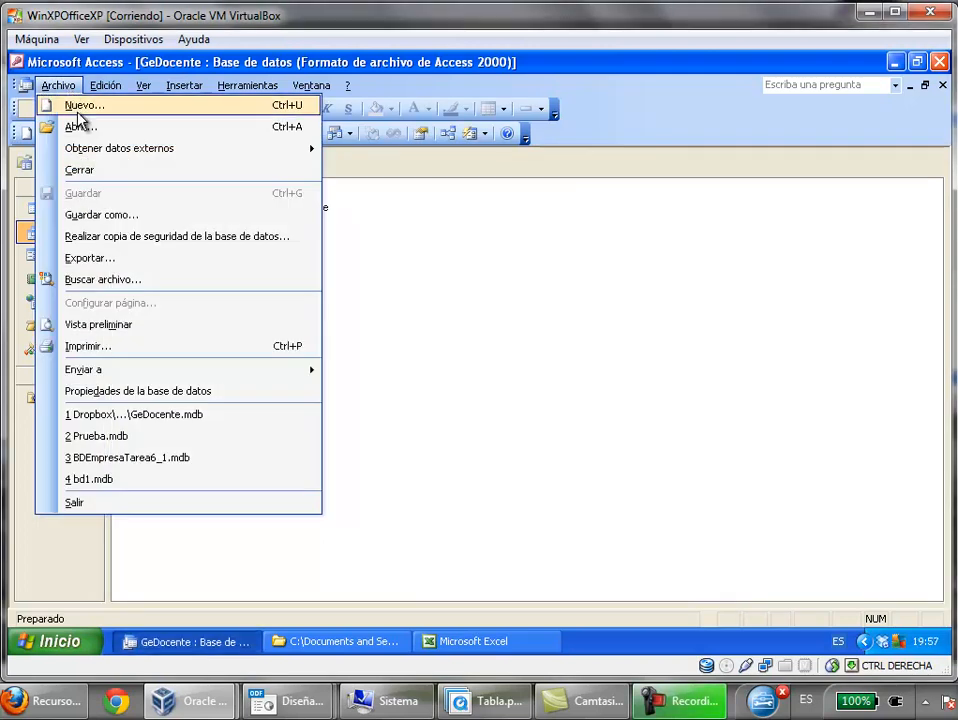
{"action": "left_click", "coordinate": [70, 259]}
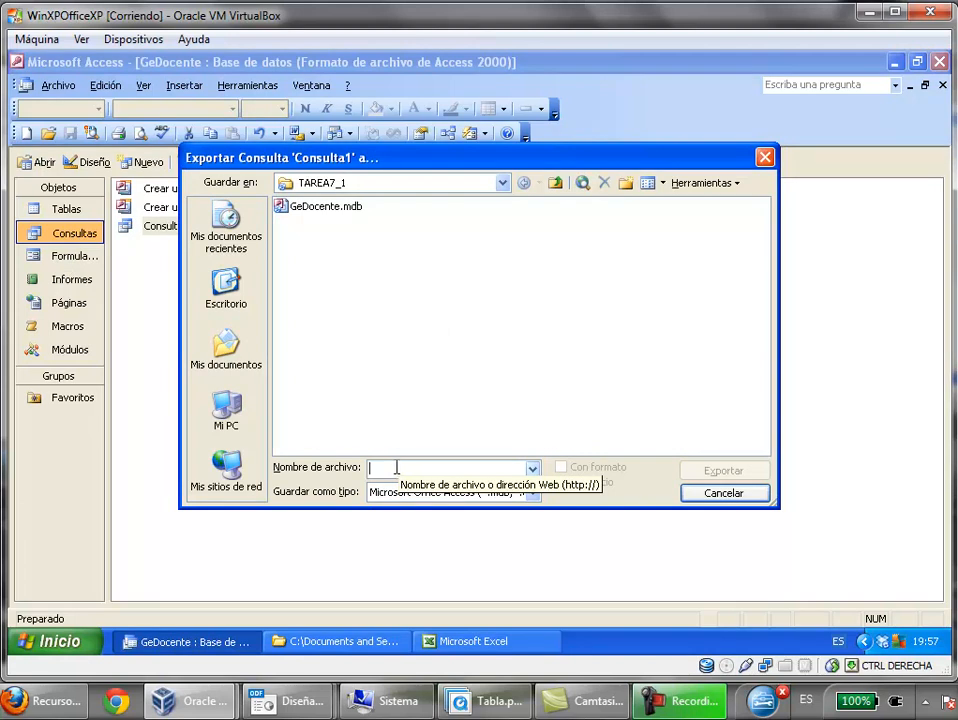
{"action": "type", "text": "C"}
{"action": "type", "text": "o"}
{"action": "key", "text": "BackSpace"}
{"action": "key", "text": "BackSpace"}
{"action": "type", "text": "EjemploExportación.mdb"}
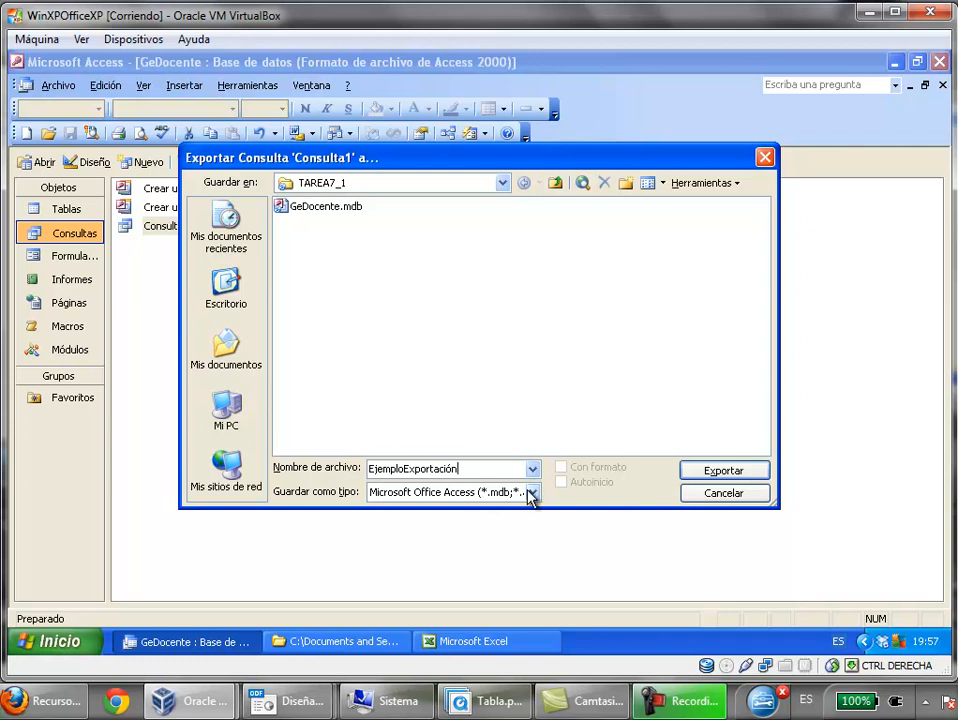
Set the export file type to Microsoft Excel 97-2003 (*.xls) and export the query
{"action": "left_click", "coordinate": [531, 493]}
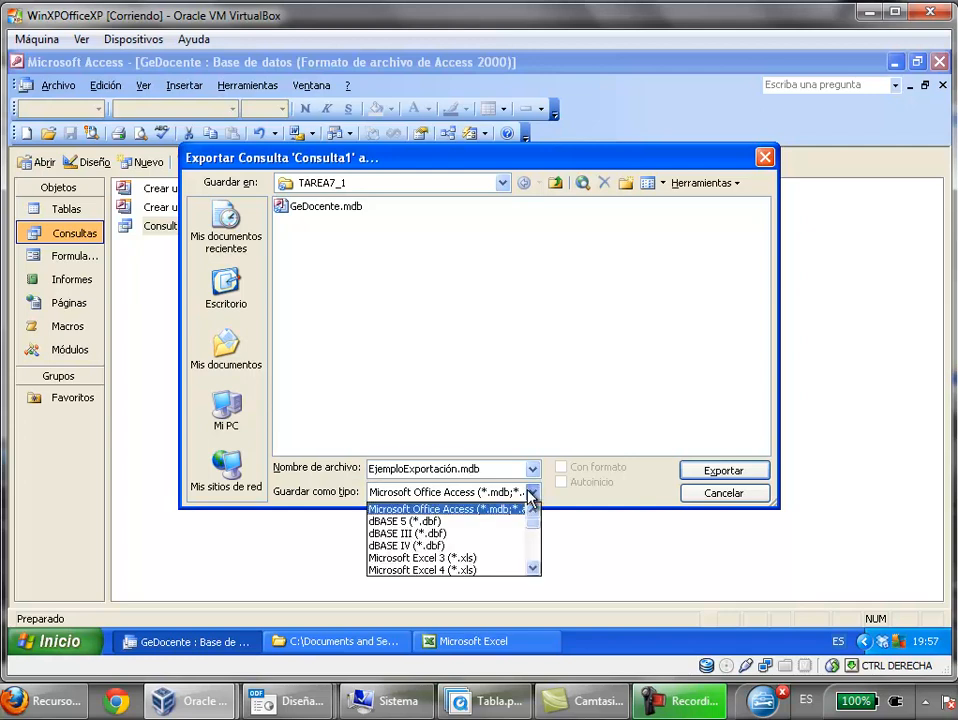
{"action": "left_click", "coordinate": [533, 567]}
{"action": "left_click", "coordinate": [533, 567]}
{"action": "left_click", "coordinate": [533, 567]}
{"action": "left_click", "coordinate": [533, 567]}
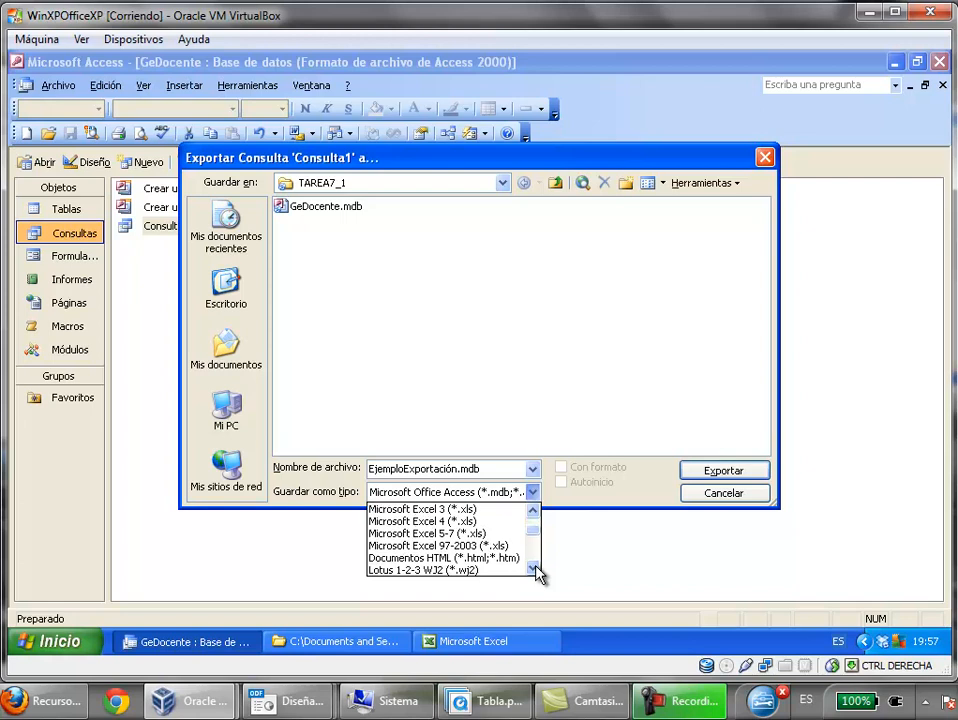
{"action": "left_click", "coordinate": [467, 546]}
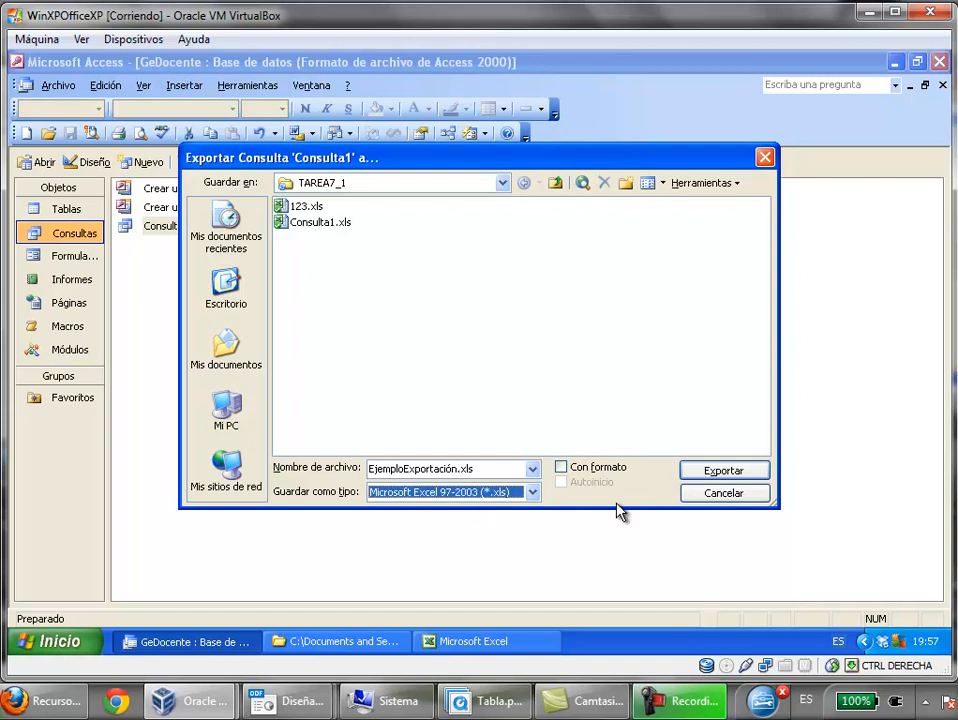
{"action": "left_click", "coordinate": [716, 474]}
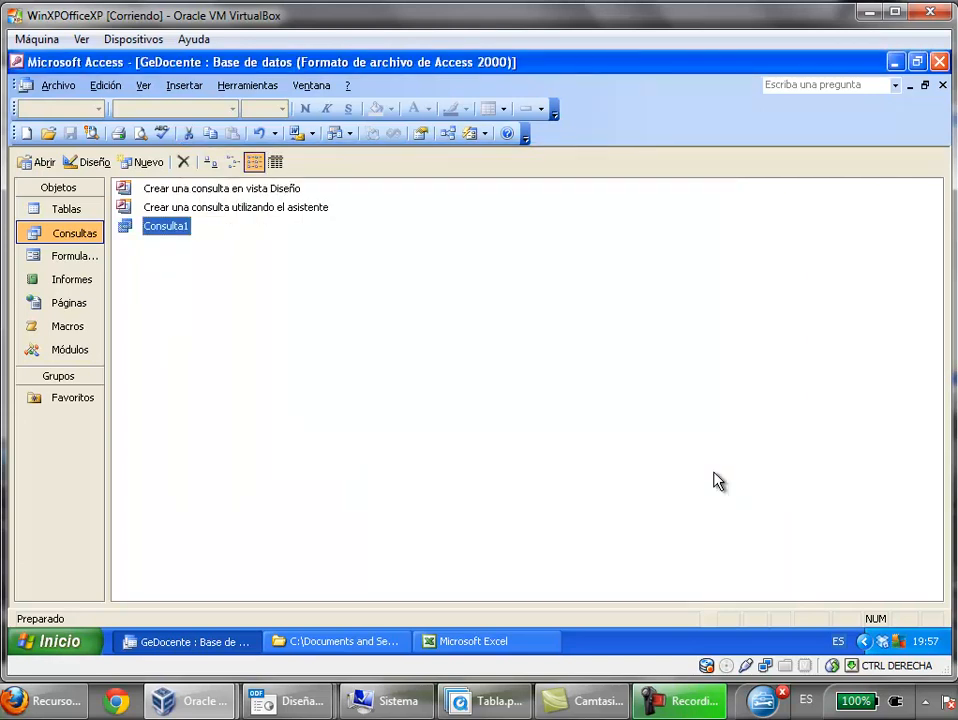
Open EjemploExportación.xls from the TAREA7_1 folder in Excel and autofit columns A to E to read the exported data
{"action": "left_click", "coordinate": [353, 643]}
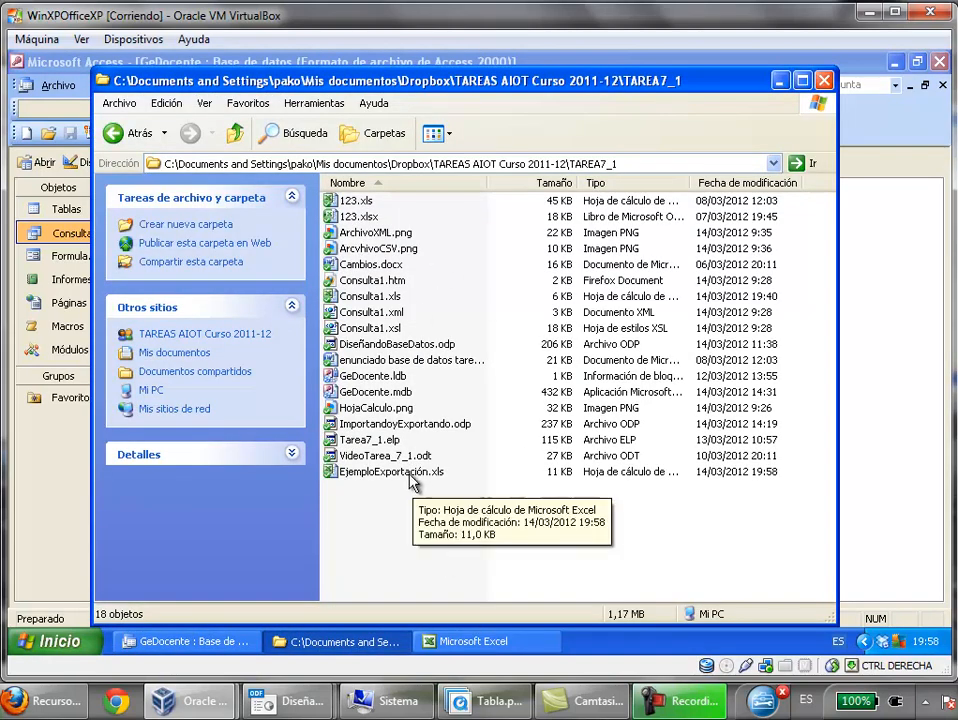
{"action": "double_click", "coordinate": [413, 481]}
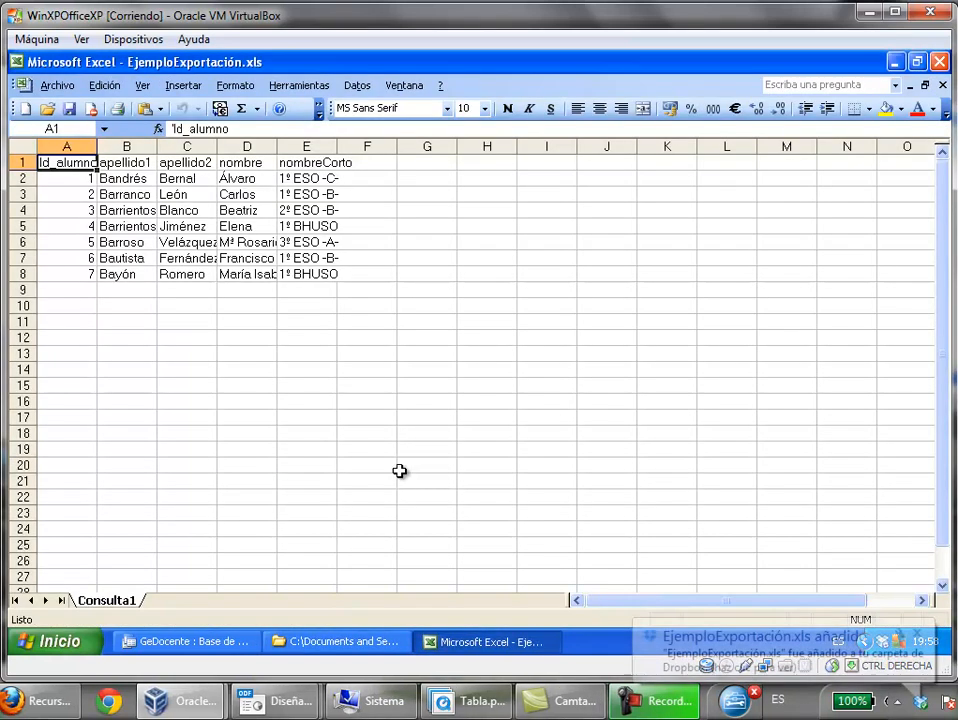
{"action": "left_click", "coordinate": [63, 146]}
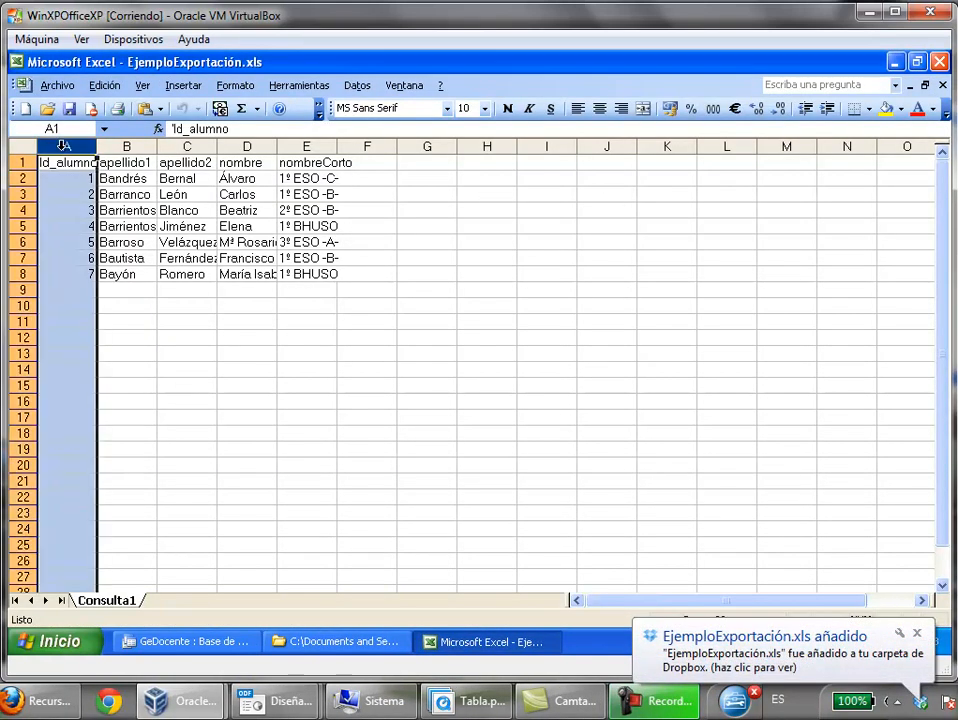
{"action": "left_click", "coordinate": [311, 147], "text": "shift"}
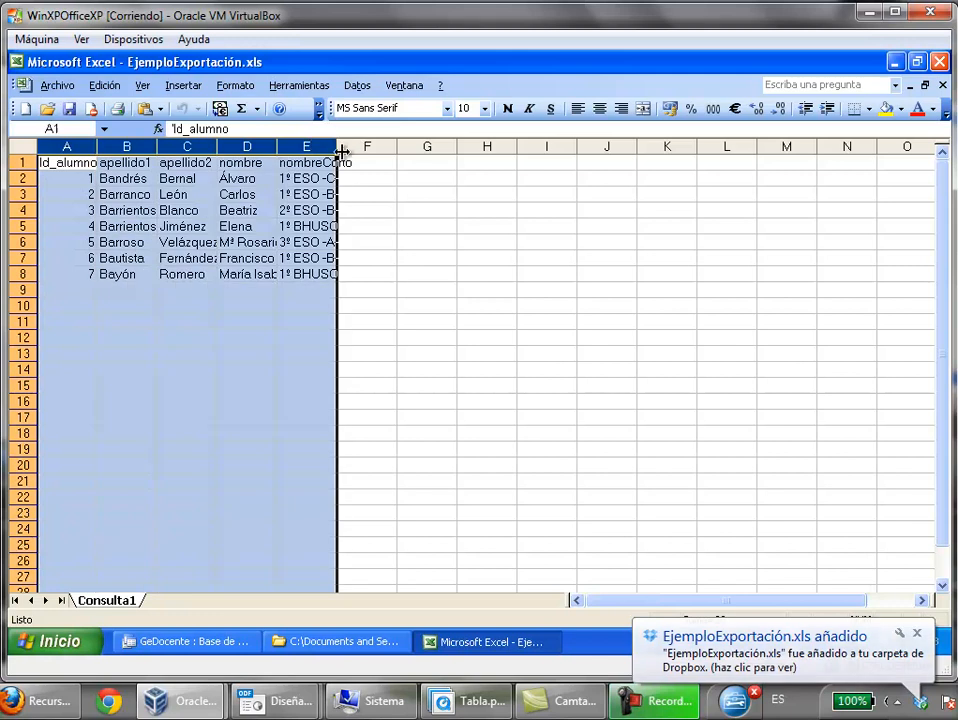
{"action": "double_click", "coordinate": [336, 146]}
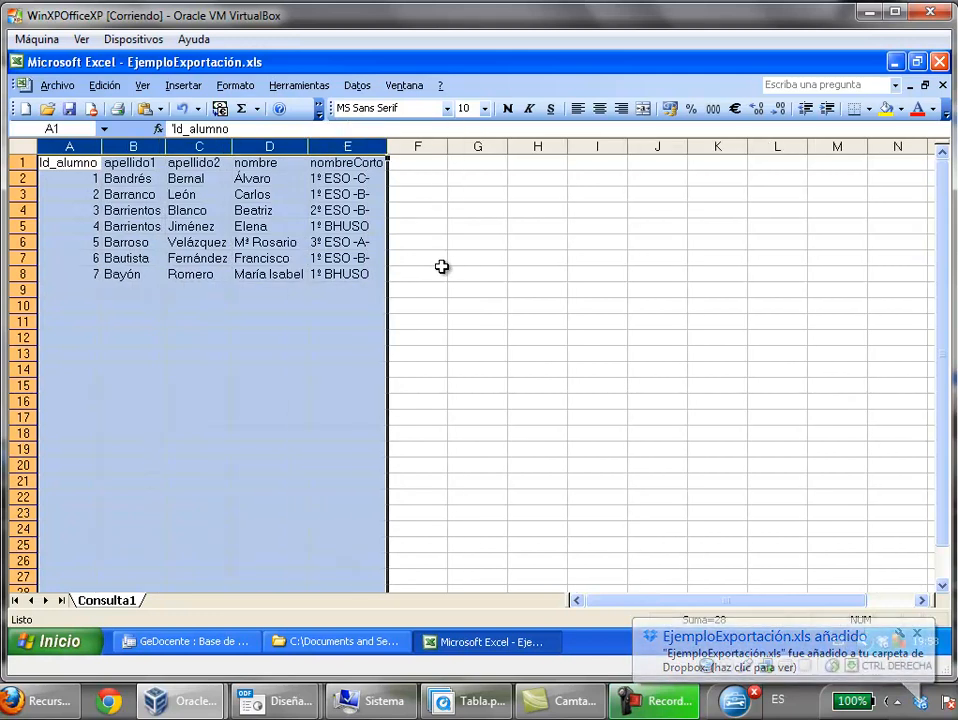
{"action": "left_click", "coordinate": [263, 302]}
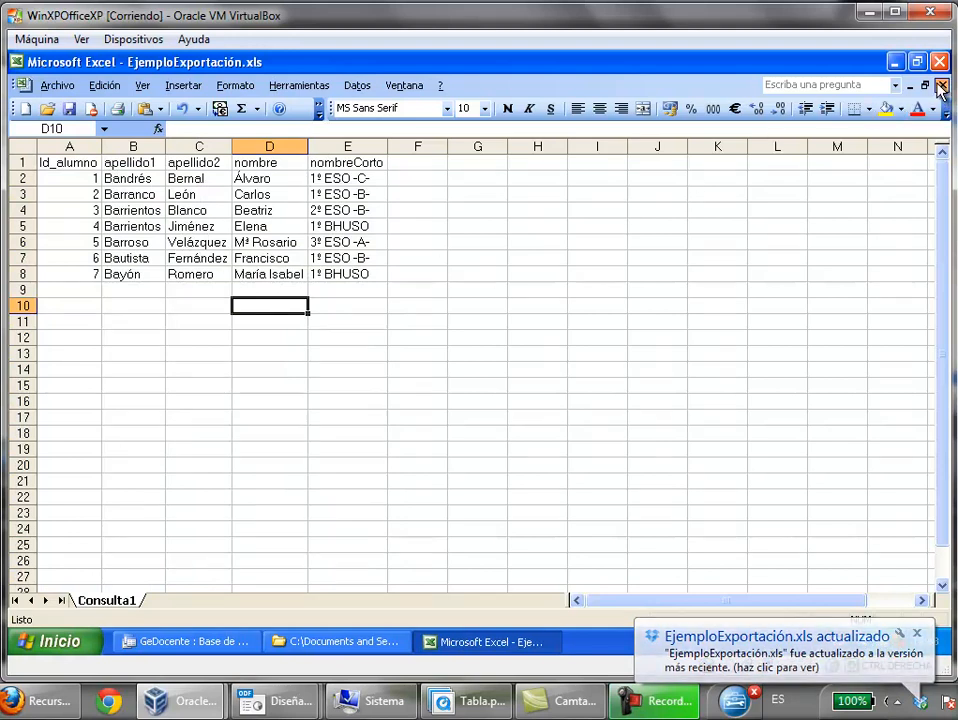
Close EjemploExportación.xls without saving changes and return to the Access database, closing the TAREA7_1 folder window
{"action": "left_click", "coordinate": [942, 85]}
{"action": "left_click", "coordinate": [468, 407]}
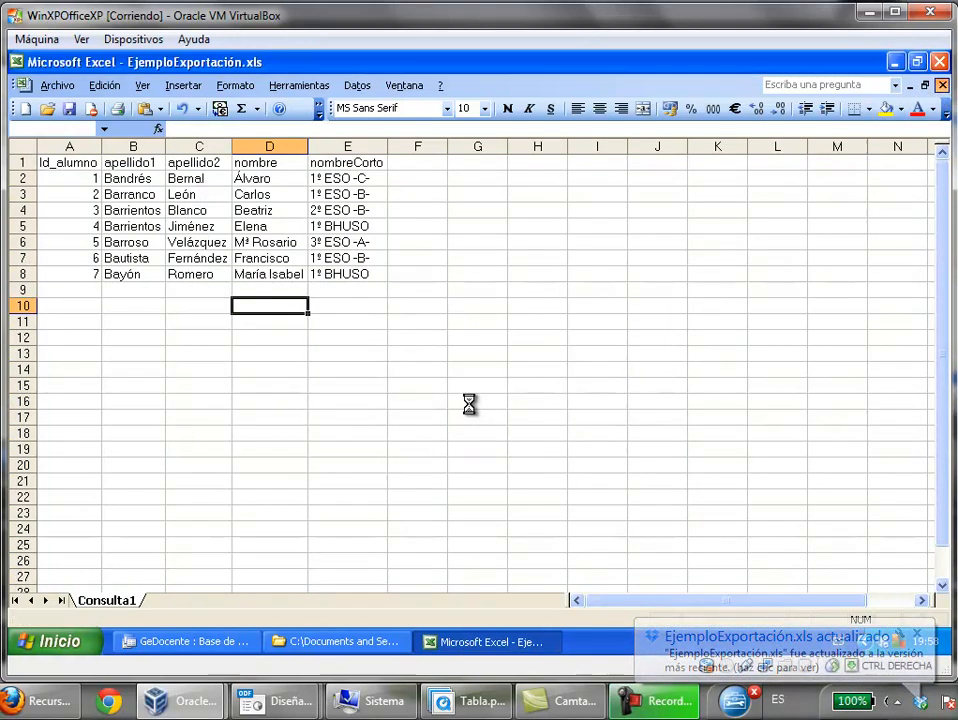
{"action": "left_click", "coordinate": [896, 61]}
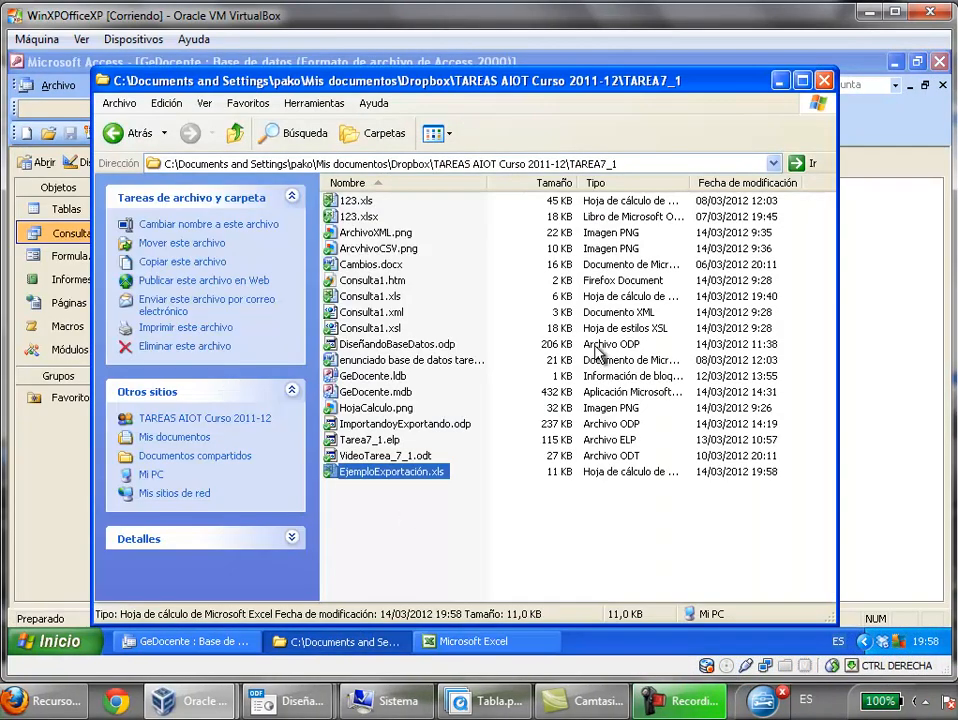
{"action": "left_click", "coordinate": [824, 80]}
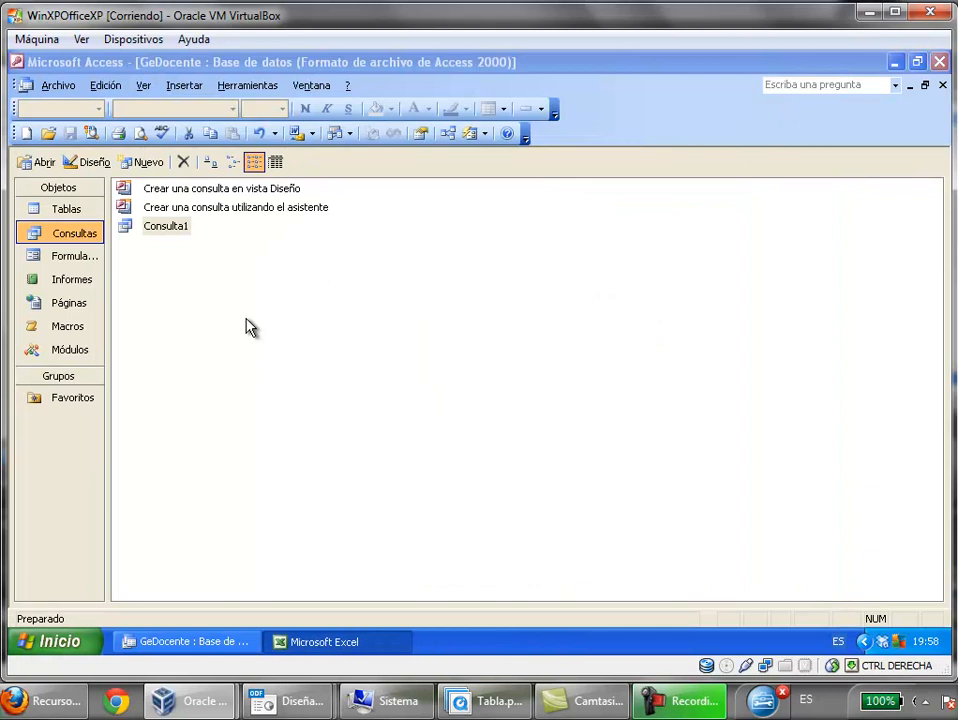